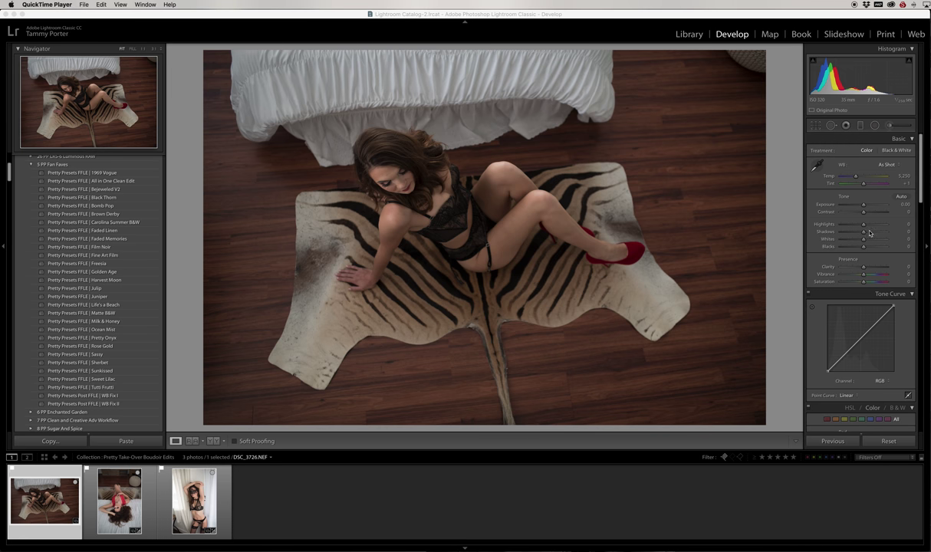
- Straighten the photo with Auto Upright perspective correction and enable Constrain Crop
{"action": "scroll", "coordinate": [863, 242], "scroll_direction": "down", "scroll_amount": 10}
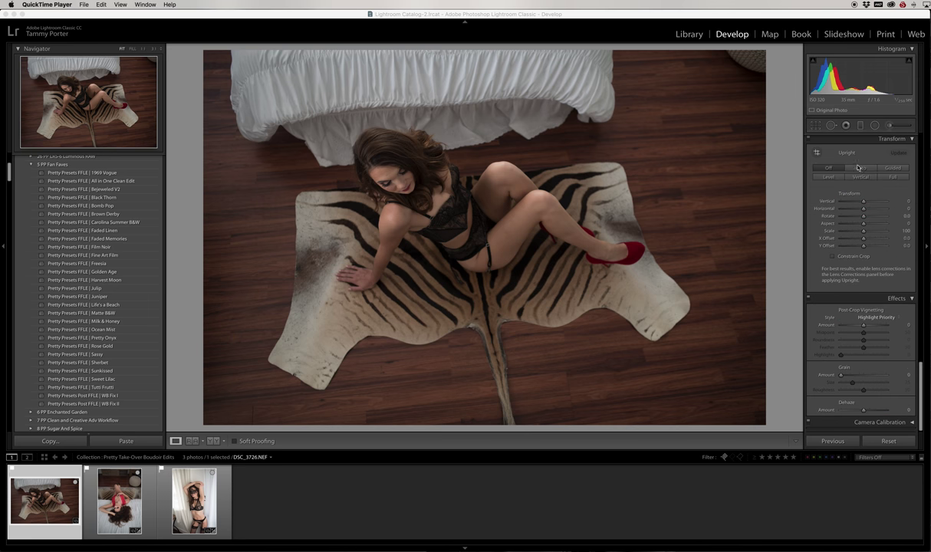
{"action": "scroll", "coordinate": [815, 161], "scroll_direction": "up", "scroll_amount": 1}
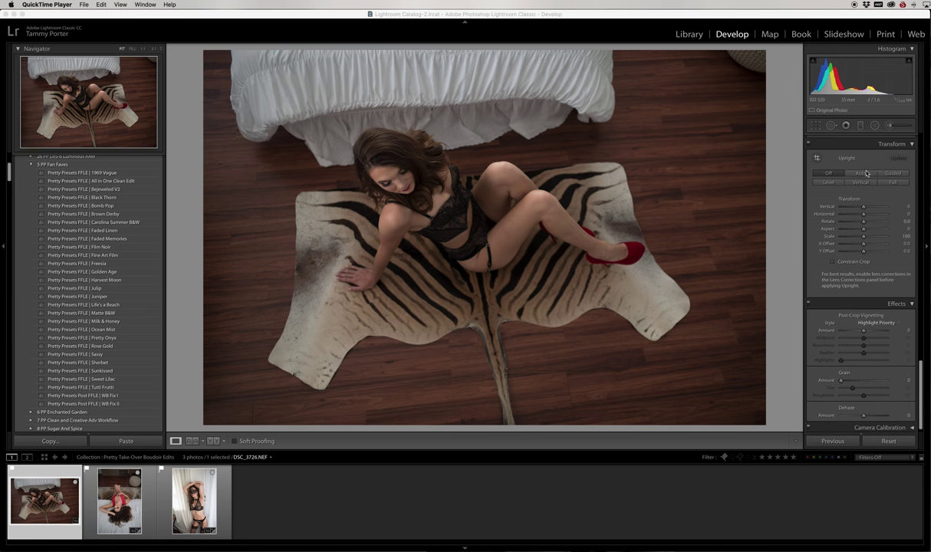
{"action": "left_click", "coordinate": [866, 173]}
{"action": "left_click", "coordinate": [864, 175]}
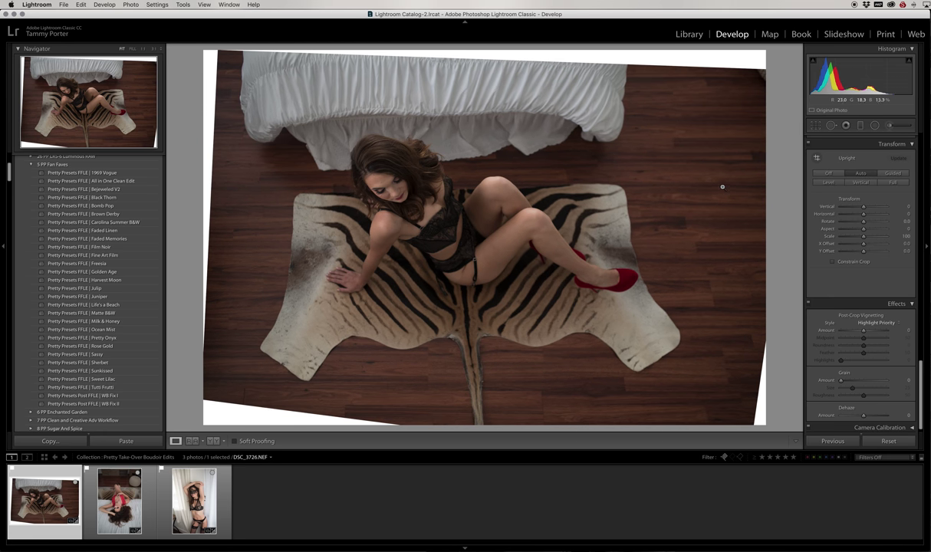
{"action": "left_click", "coordinate": [834, 262]}
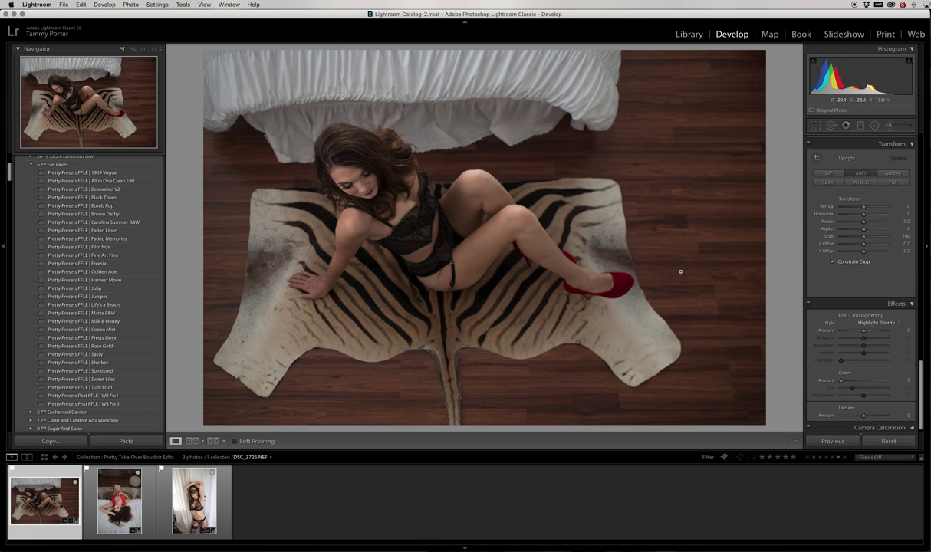
- Reposition the photo within the crop frame to center the subject and rug, and apply the crop
{"action": "left_click", "coordinate": [815, 125]}
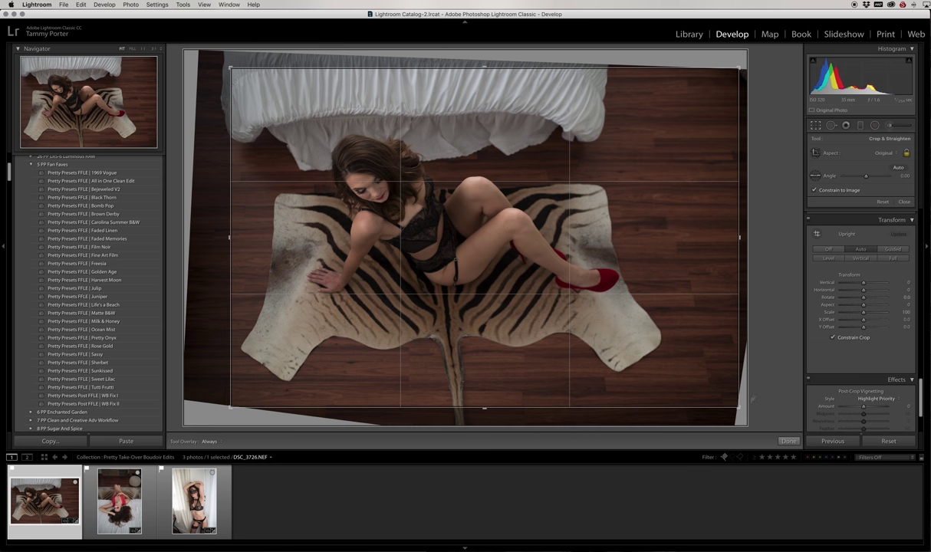
{"action": "left_click_drag", "start_coordinate": [704, 366], "coordinate": [737, 363]}
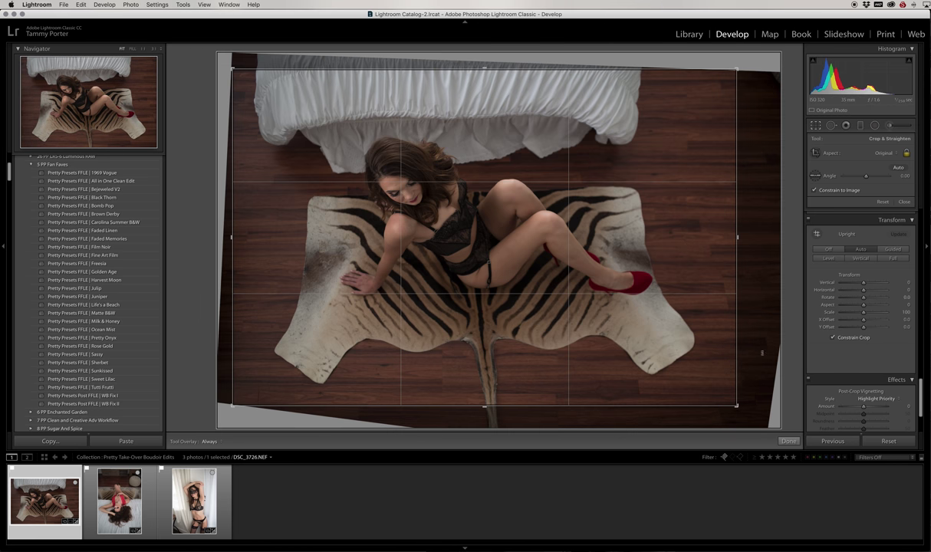
{"action": "key", "text": "Return"}
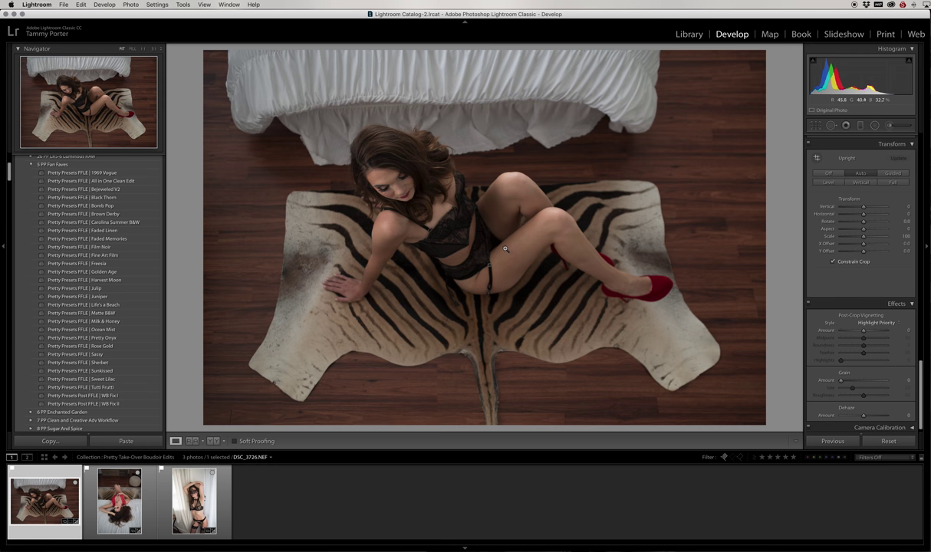
- Start retouching the forehead with the Spot Removal tool in Heal mode, using a brush size of 12
{"action": "left_click", "coordinate": [379, 175]}
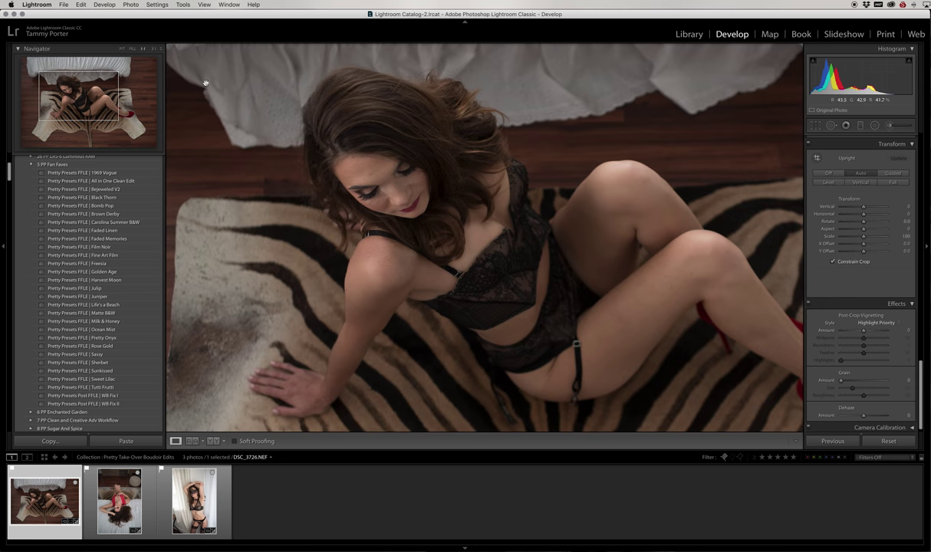
{"action": "left_click", "coordinate": [153, 50]}
{"action": "left_click_drag", "start_coordinate": [433, 173], "coordinate": [644, 338]}
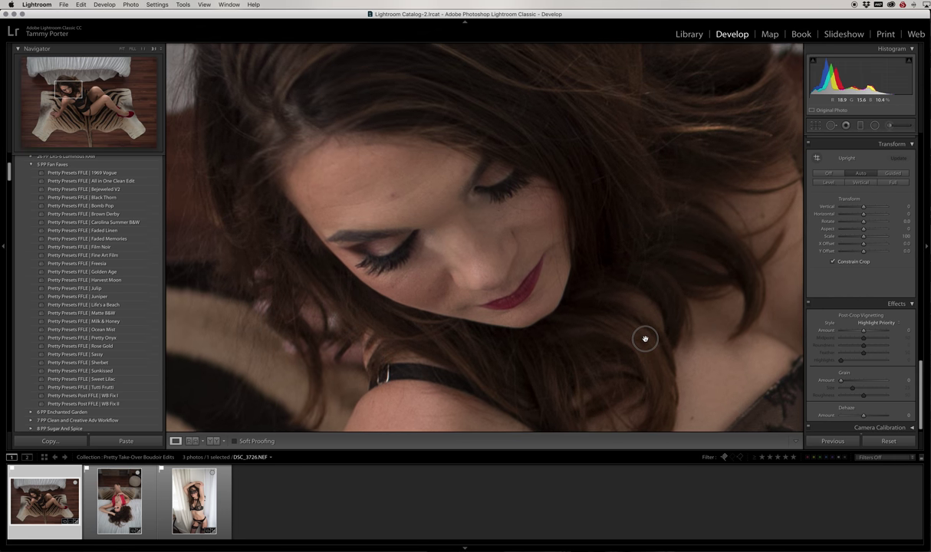
{"action": "scroll", "coordinate": [841, 145], "scroll_direction": "up", "scroll_amount": 10}
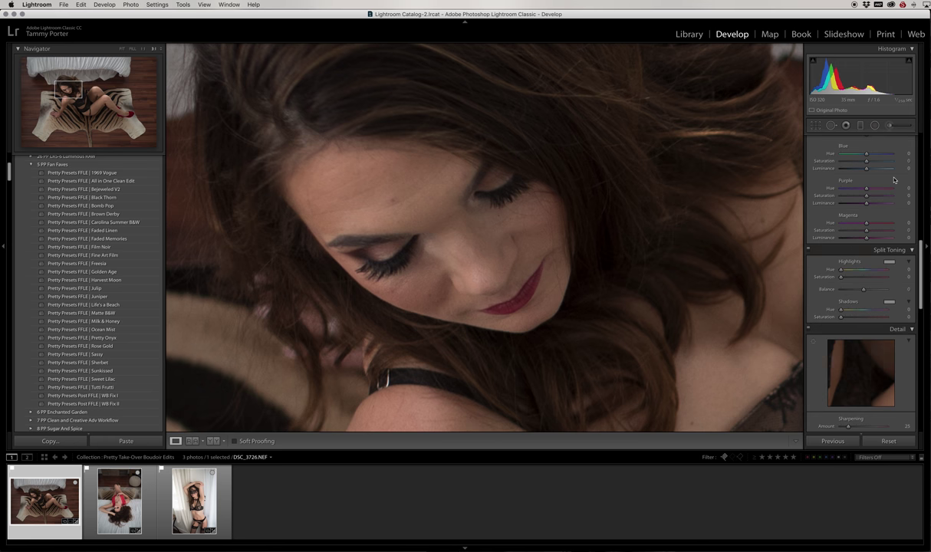
{"action": "left_click", "coordinate": [831, 125]}
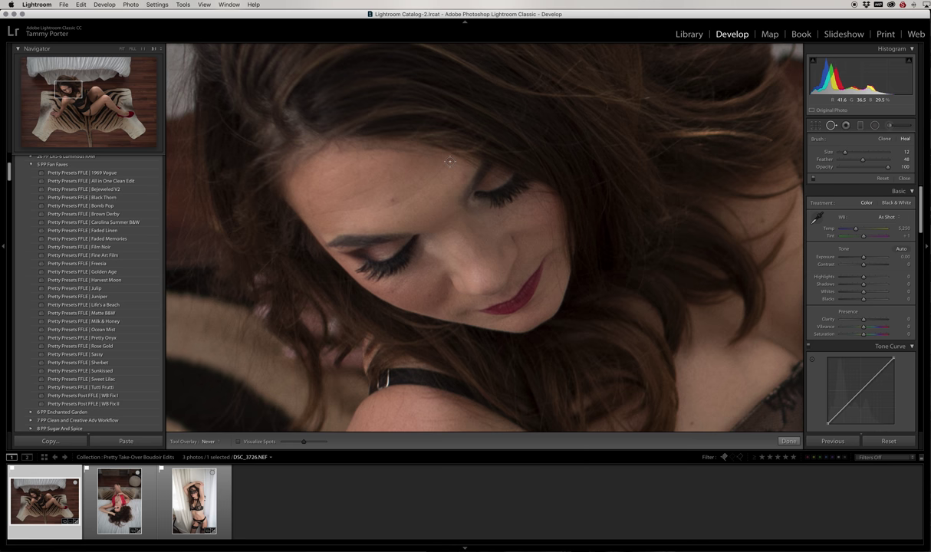
{"action": "left_click_drag", "start_coordinate": [448, 160], "coordinate": [377, 207]}
{"action": "scroll", "coordinate": [383, 200], "scroll_direction": "down", "scroll_amount": 5}
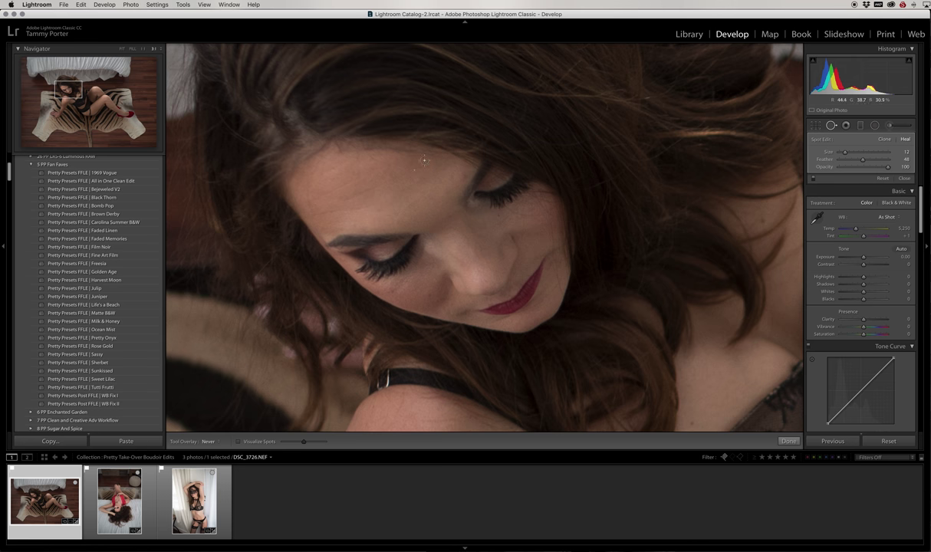
- Heal blemishes on the outer forehead near the hairline, checking the spots with the tool overlay
{"action": "left_click_drag", "start_coordinate": [396, 175], "coordinate": [334, 192]}
{"action": "key", "text": "h"}
{"action": "key", "text": "h"}
{"action": "left_click_drag", "start_coordinate": [359, 174], "coordinate": [320, 192]}
{"action": "left_click_drag", "start_coordinate": [370, 208], "coordinate": [321, 214]}
{"action": "key", "text": "h"}
{"action": "key", "text": "h"}
{"action": "left_click_drag", "start_coordinate": [307, 163], "coordinate": [318, 161]}
{"action": "key", "text": "h"}
{"action": "key", "text": "h"}
- Heal the small marks on the side of the forehead above the brow, resizing the brush to fit
{"action": "left_click_drag", "start_coordinate": [329, 179], "coordinate": [331, 179]}
{"action": "left_click", "coordinate": [339, 197]}
{"action": "scroll", "coordinate": [316, 194], "scroll_direction": "up", "scroll_amount": 4}
{"action": "left_click_drag", "start_coordinate": [309, 186], "coordinate": [314, 210]}
{"action": "scroll", "coordinate": [317, 212], "scroll_direction": "down", "scroll_amount": 3}
{"action": "key", "text": "h"}
{"action": "key", "text": "h"}
{"action": "left_click", "coordinate": [311, 211]}
{"action": "scroll", "coordinate": [377, 232], "scroll_direction": "down", "scroll_amount": 1}
- Heal the remaining blemishes across the central forehead and toward the far eyebrow, resizing the brush as needed
{"action": "left_click_drag", "start_coordinate": [387, 172], "coordinate": [384, 183]}
{"action": "scroll", "coordinate": [411, 172], "scroll_direction": "up", "scroll_amount": 1}
{"action": "left_click", "coordinate": [374, 171]}
{"action": "left_click", "coordinate": [410, 164]}
{"action": "scroll", "coordinate": [415, 177], "scroll_direction": "down", "scroll_amount": 1}
{"action": "left_click_drag", "start_coordinate": [423, 179], "coordinate": [399, 192]}
{"action": "key", "text": "h"}
{"action": "left_click", "coordinate": [376, 167]}
{"action": "left_click_drag", "start_coordinate": [376, 168], "coordinate": [404, 176]}
{"action": "left_click", "coordinate": [464, 175]}
{"action": "left_click", "coordinate": [452, 176]}
{"action": "key", "text": "h"}
{"action": "left_click_drag", "start_coordinate": [368, 157], "coordinate": [380, 161]}
- Heal the skin between the near eye and the nose, and move its sample source onto the nose
{"action": "left_click_drag", "start_coordinate": [512, 258], "coordinate": [453, 187]}
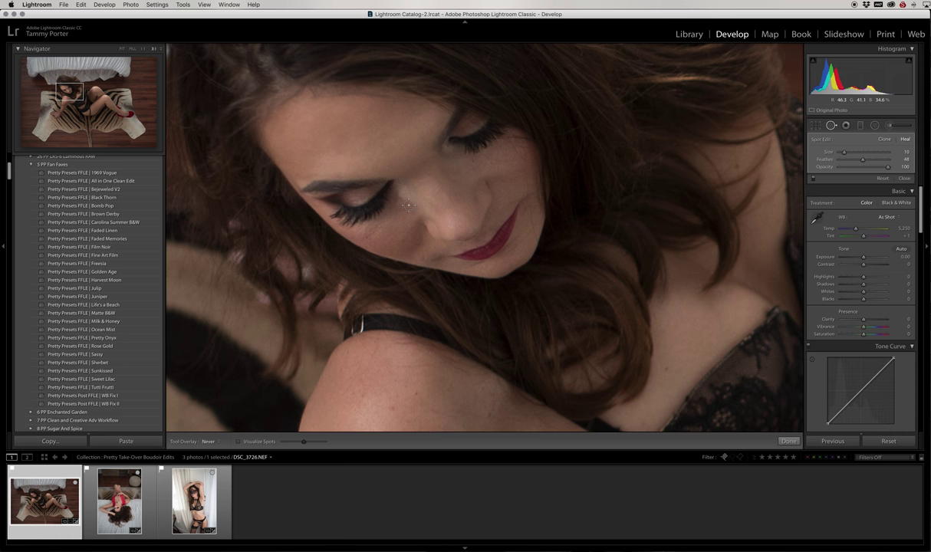
{"action": "left_click_drag", "start_coordinate": [403, 199], "coordinate": [402, 202]}
{"action": "scroll", "coordinate": [473, 212], "scroll_direction": "up", "scroll_amount": 1}
{"action": "key", "text": "h"}
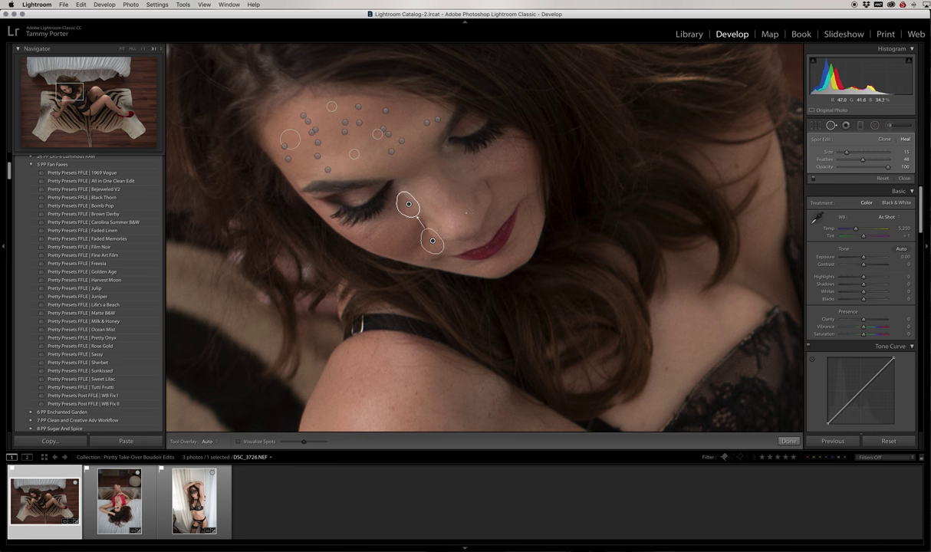
{"action": "mouse_move", "coordinate": [434, 237]}
{"action": "left_mouse_down"}
{"action": "mouse_move", "coordinate": [412, 228]}
{"action": "mouse_move", "coordinate": [423, 190]}
{"action": "left_mouse_up"}
{"action": "key", "text": "h"}
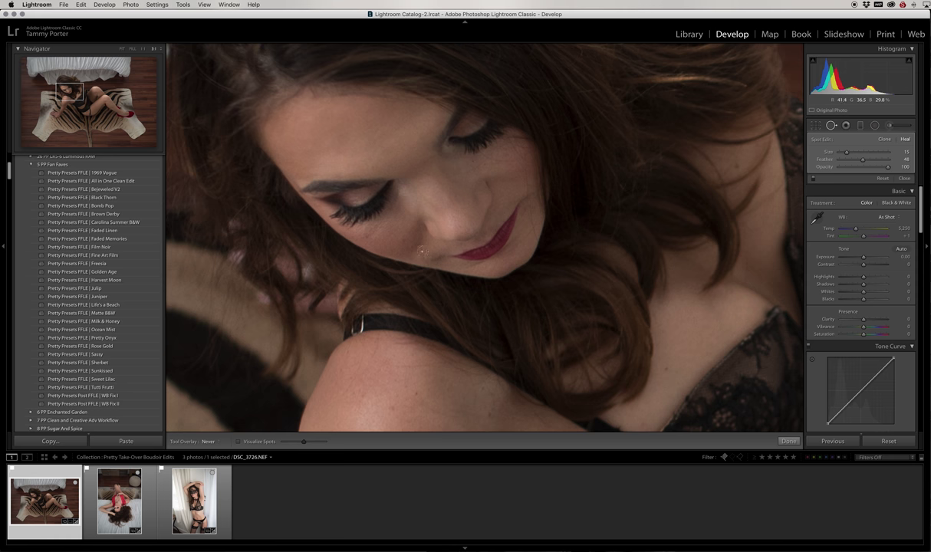
- Heal the marks on the near cheek with a smaller brush and relocate the lower spot's source to clean cheek skin
{"action": "key", "text": "["}
{"action": "left_click_drag", "start_coordinate": [366, 237], "coordinate": [376, 230]}
{"action": "left_click_drag", "start_coordinate": [418, 245], "coordinate": [407, 246]}
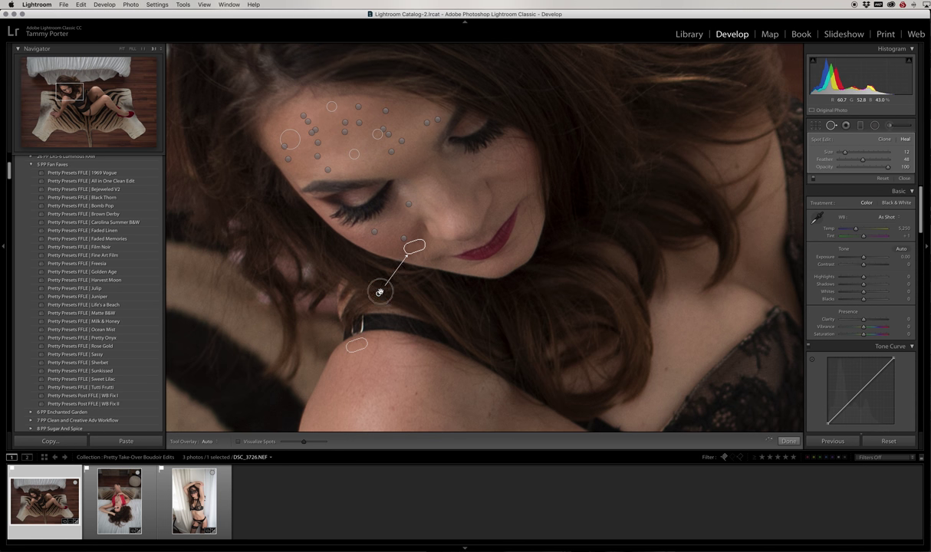
{"action": "left_click_drag", "start_coordinate": [407, 236], "coordinate": [394, 236]}
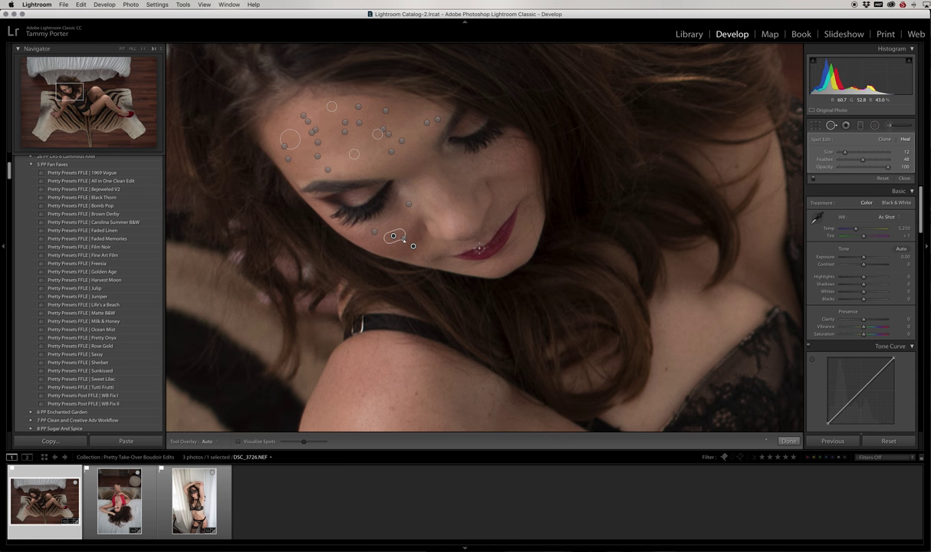
{"action": "key", "text": "h"}
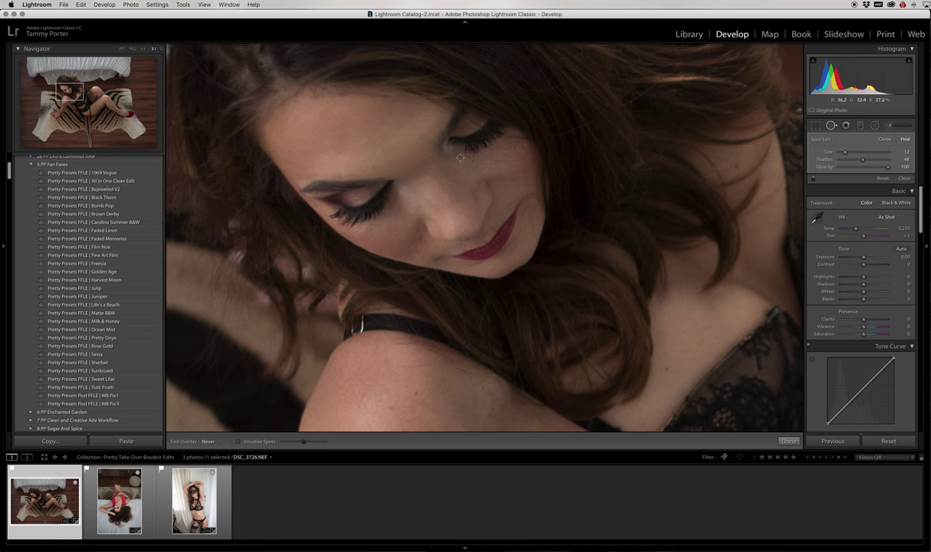
- Heal the fine marks under the far eye and along the nose with a smaller brush
{"action": "key", "text": "["}
{"action": "mouse_move", "coordinate": [484, 154]}
{"action": "left_mouse_down"}
{"action": "mouse_move", "coordinate": [506, 155]}
{"action": "mouse_move", "coordinate": [435, 165]}
{"action": "left_mouse_up"}
{"action": "mouse_move", "coordinate": [422, 165]}
{"action": "left_mouse_down"}
{"action": "mouse_move", "coordinate": [403, 155]}
{"action": "mouse_move", "coordinate": [414, 149]}
{"action": "left_mouse_up"}
{"action": "mouse_move", "coordinate": [438, 178]}
{"action": "left_mouse_down"}
{"action": "mouse_move", "coordinate": [441, 196]}
{"action": "mouse_move", "coordinate": [424, 217]}
{"action": "left_mouse_up"}
- Heal the blemishes on the shoulder and upper arm, enlarging the healing brush to size 14
{"action": "left_click_drag", "start_coordinate": [598, 291], "coordinate": [456, 167]}
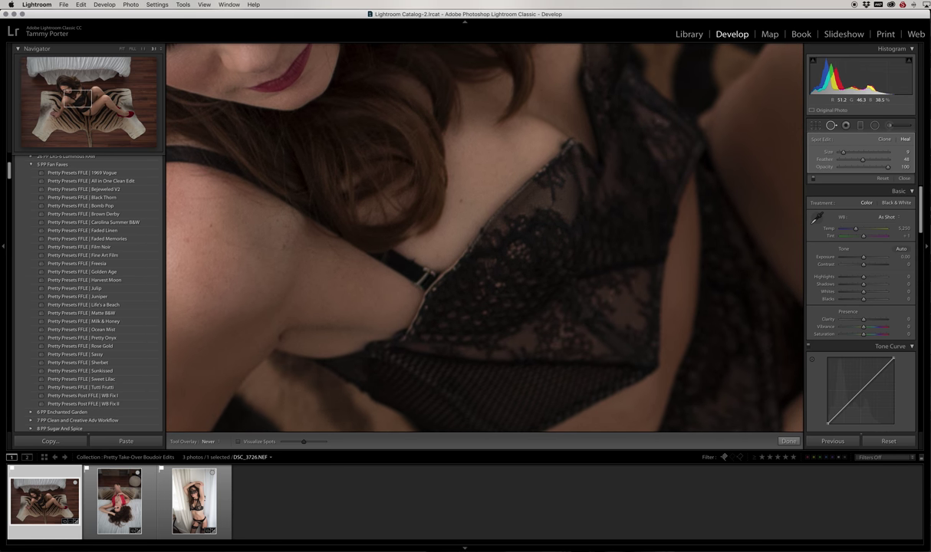
{"action": "key", "text": "]"}
{"action": "left_click_drag", "start_coordinate": [445, 207], "coordinate": [644, 83]}
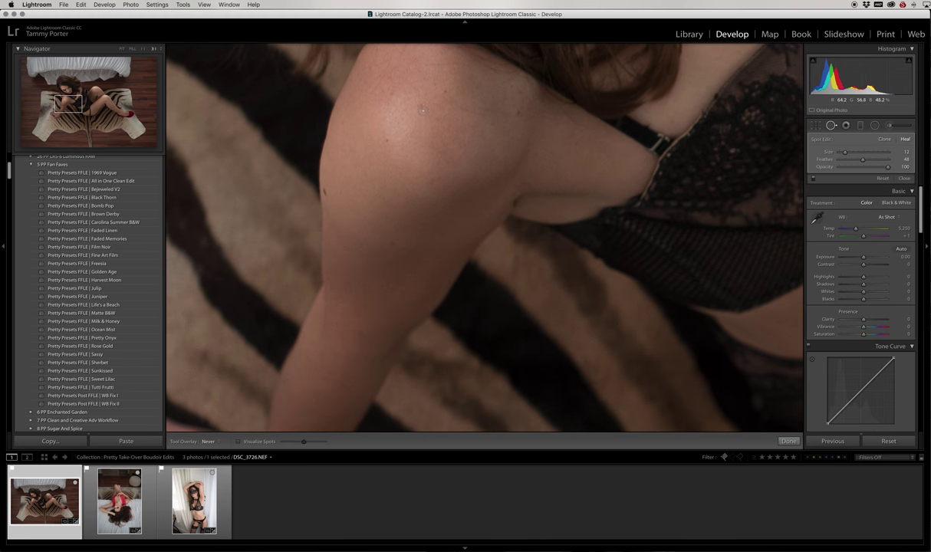
{"action": "scroll", "coordinate": [385, 141], "scroll_direction": "up", "scroll_amount": 2}
{"action": "left_click_drag", "start_coordinate": [388, 243], "coordinate": [459, 104]}
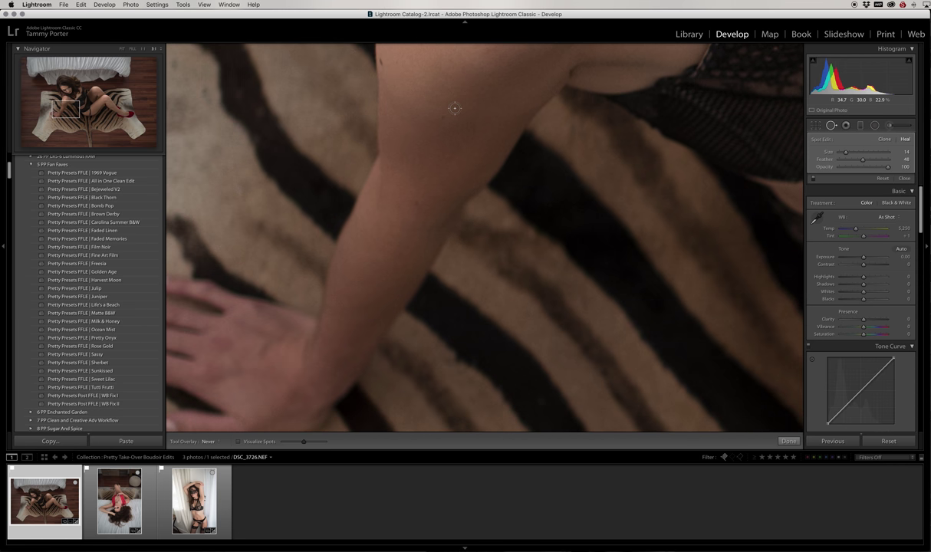
- Heal the uneven skin patches along the near thigh, using a brush size of up to 20
{"action": "mouse_move", "coordinate": [387, 232]}
{"action": "left_mouse_down"}
{"action": "mouse_move", "coordinate": [463, 146]}
{"action": "mouse_move", "coordinate": [112, 290]}
{"action": "left_mouse_up"}
{"action": "left_click_drag", "start_coordinate": [585, 199], "coordinate": [287, 115]}
{"action": "left_click_drag", "start_coordinate": [509, 140], "coordinate": [305, 251]}
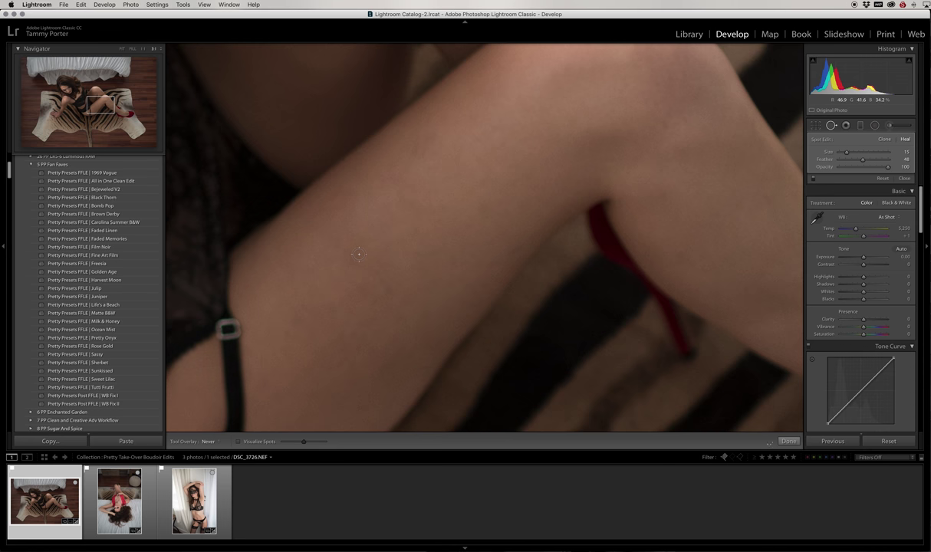
{"action": "mouse_move", "coordinate": [351, 254]}
{"action": "left_mouse_down"}
{"action": "mouse_move", "coordinate": [386, 290]}
{"action": "mouse_move", "coordinate": [445, 245]}
{"action": "left_mouse_up"}
{"action": "left_click_drag", "start_coordinate": [469, 201], "coordinate": [488, 214]}
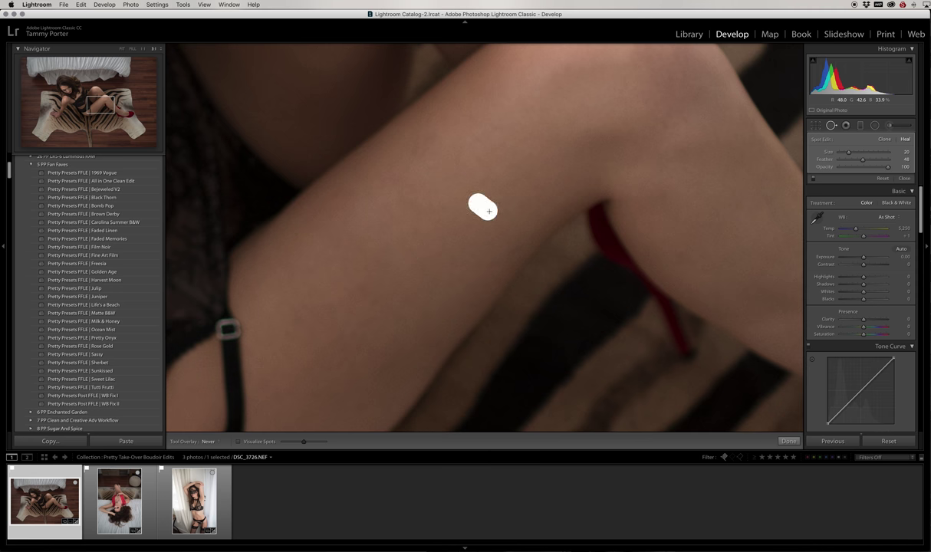
{"action": "left_click_drag", "start_coordinate": [518, 244], "coordinate": [484, 269]}
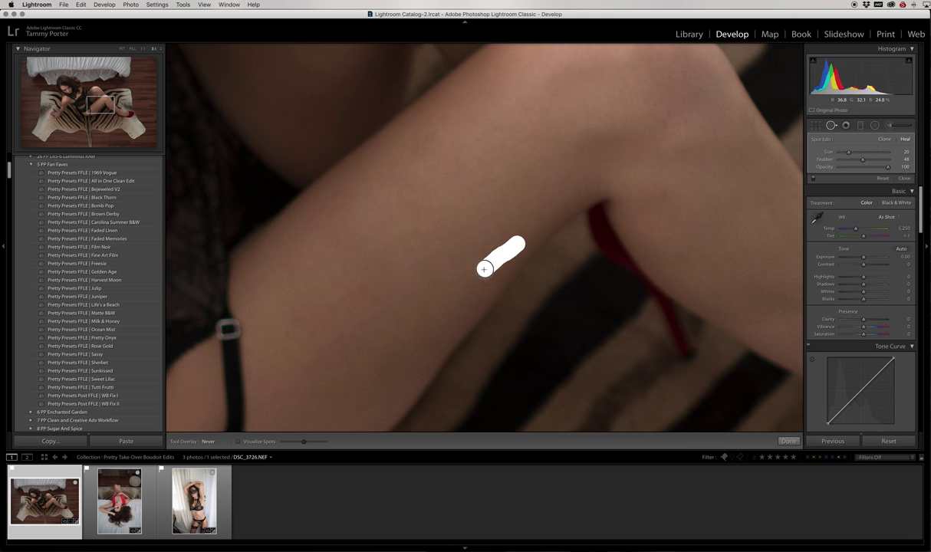
{"action": "key", "text": "["}
- Heal the marks around the near knee, calf and foot, enlarging the brush to size 21
{"action": "left_click_drag", "start_coordinate": [667, 164], "coordinate": [627, 234]}
{"action": "left_click_drag", "start_coordinate": [598, 192], "coordinate": [588, 176]}
{"action": "left_click_drag", "start_coordinate": [649, 282], "coordinate": [520, 196]}
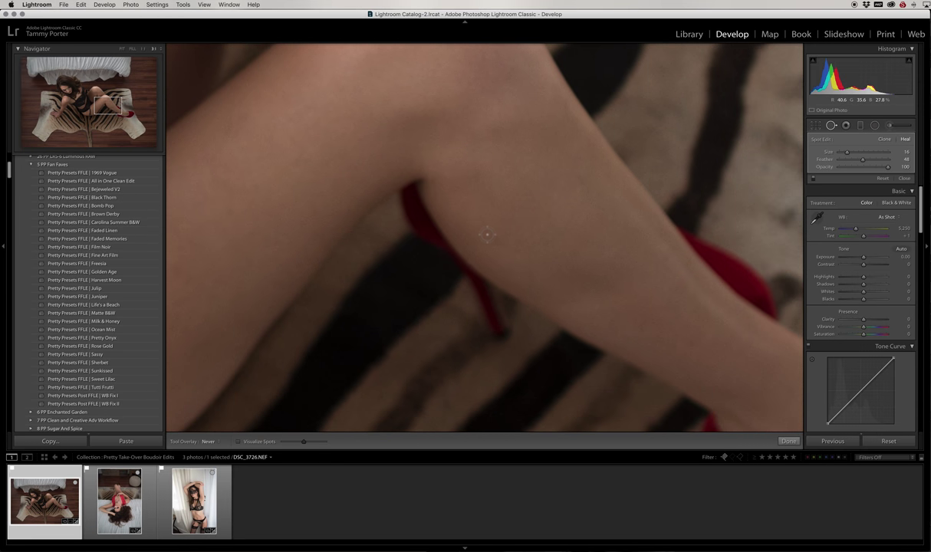
{"action": "left_click_drag", "start_coordinate": [488, 231], "coordinate": [498, 241]}
{"action": "left_click_drag", "start_coordinate": [476, 181], "coordinate": [476, 174]}
{"action": "left_click_drag", "start_coordinate": [619, 287], "coordinate": [459, 162]}
{"action": "mouse_move", "coordinate": [641, 279]}
{"action": "left_mouse_down"}
{"action": "mouse_move", "coordinate": [541, 228]}
{"action": "mouse_move", "coordinate": [607, 249]}
{"action": "left_mouse_up"}
{"action": "key", "text": "bracketright"}
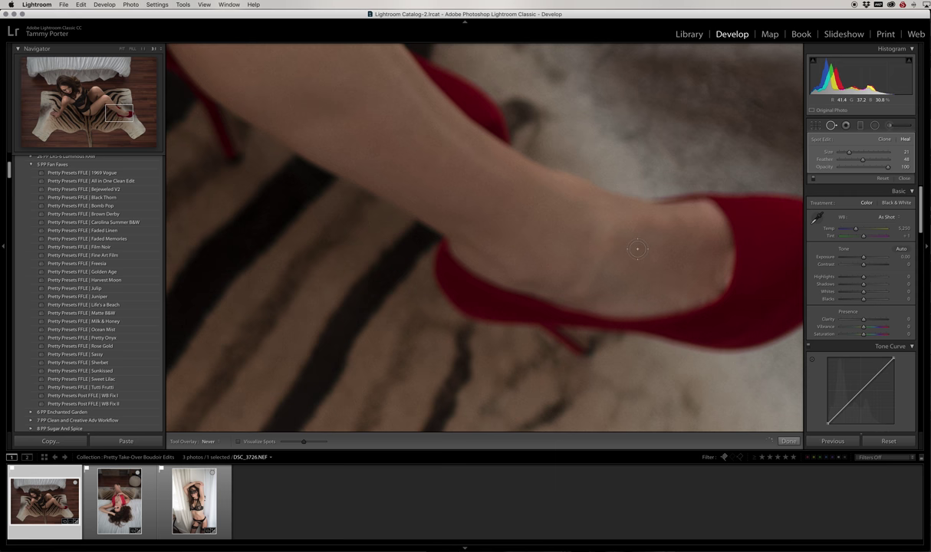
- Heal the marks on the raised far knee with a size 28 brush, and reduce the brush to 19
{"action": "left_click_drag", "start_coordinate": [563, 224], "coordinate": [709, 334]}
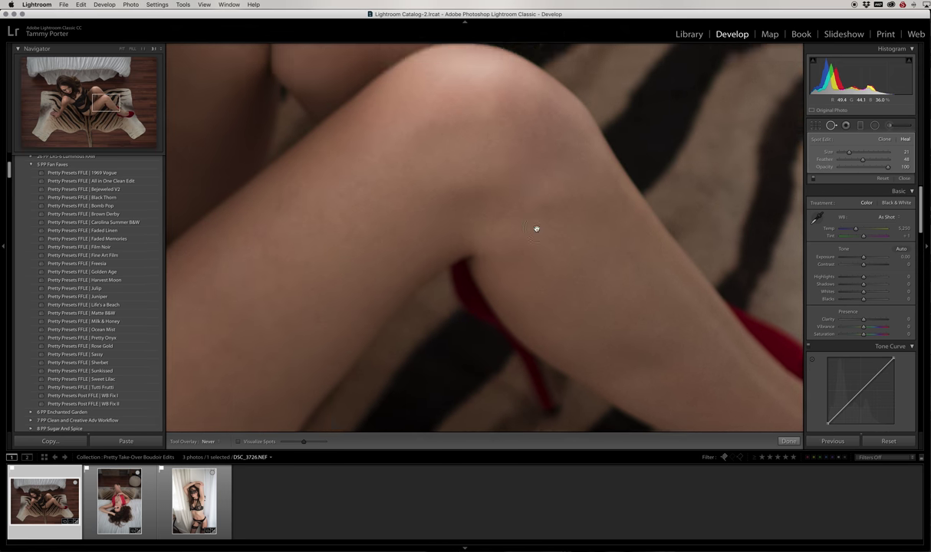
{"action": "left_click_drag", "start_coordinate": [535, 228], "coordinate": [687, 415]}
{"action": "mouse_move", "coordinate": [466, 125]}
{"action": "left_mouse_down"}
{"action": "mouse_move", "coordinate": [482, 132]}
{"action": "mouse_move", "coordinate": [480, 144]}
{"action": "left_mouse_up"}
{"action": "key", "text": "bracketright"}
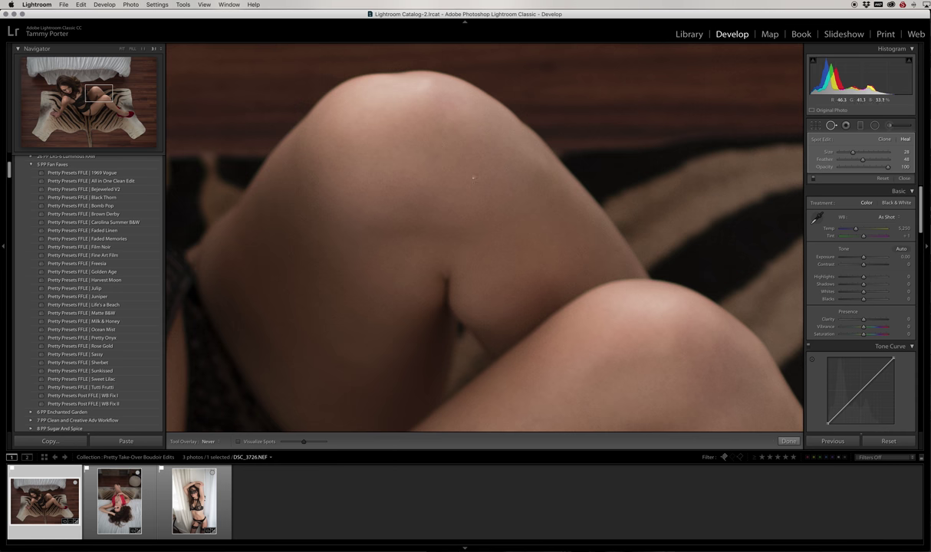
{"action": "left_click_drag", "start_coordinate": [467, 212], "coordinate": [498, 170]}
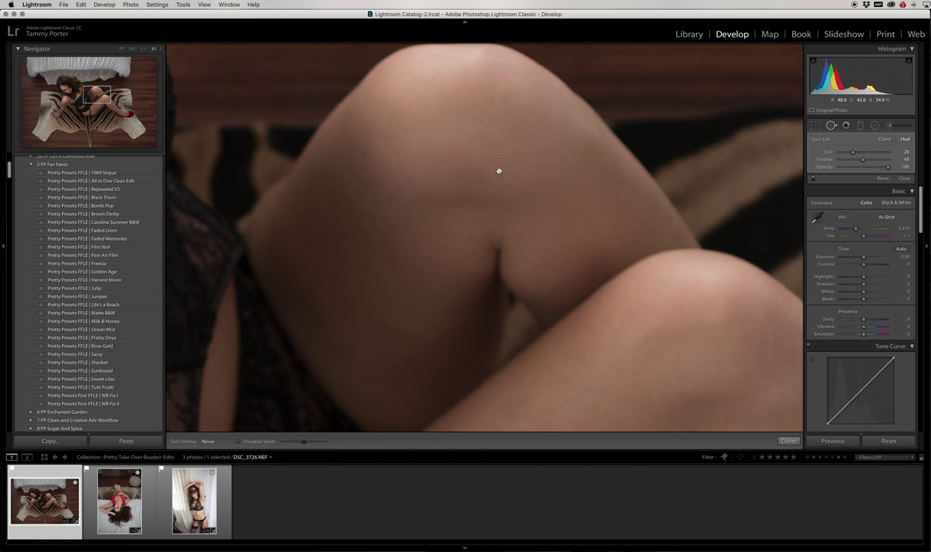
{"action": "key", "text": "bracketleft"}
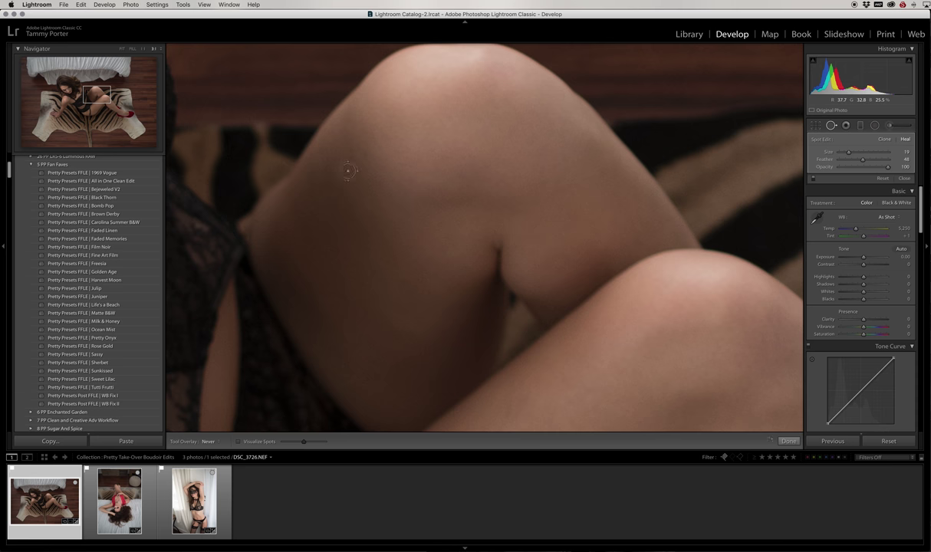
- Touch up the remaining marks on the shoulder below the hair, reducing the healing brush to size 12
{"action": "left_click_drag", "start_coordinate": [395, 210], "coordinate": [594, 146]}
{"action": "left_click_drag", "start_coordinate": [460, 207], "coordinate": [588, 291]}
{"action": "left_click_drag", "start_coordinate": [379, 287], "coordinate": [514, 348]}
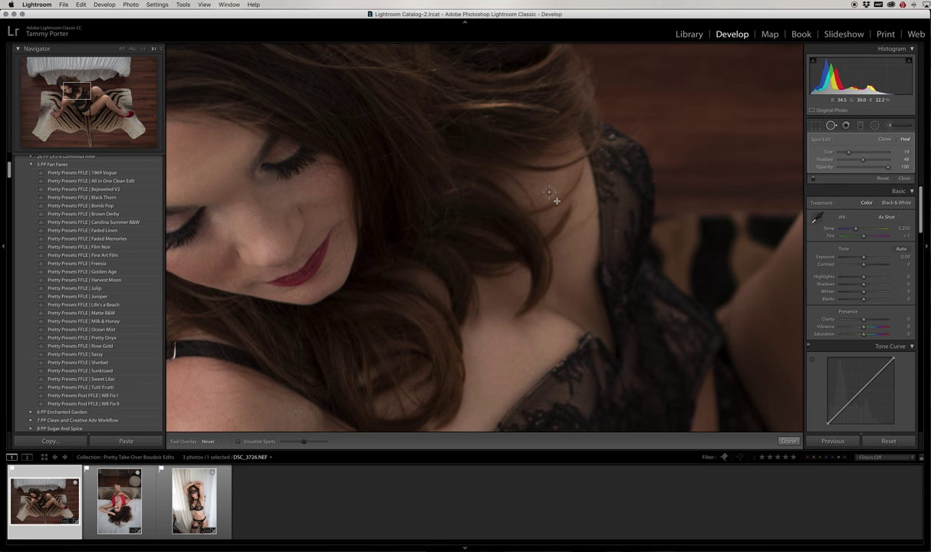
{"action": "left_click_drag", "start_coordinate": [399, 240], "coordinate": [596, 168]}
{"action": "key", "text": "bracketleft"}
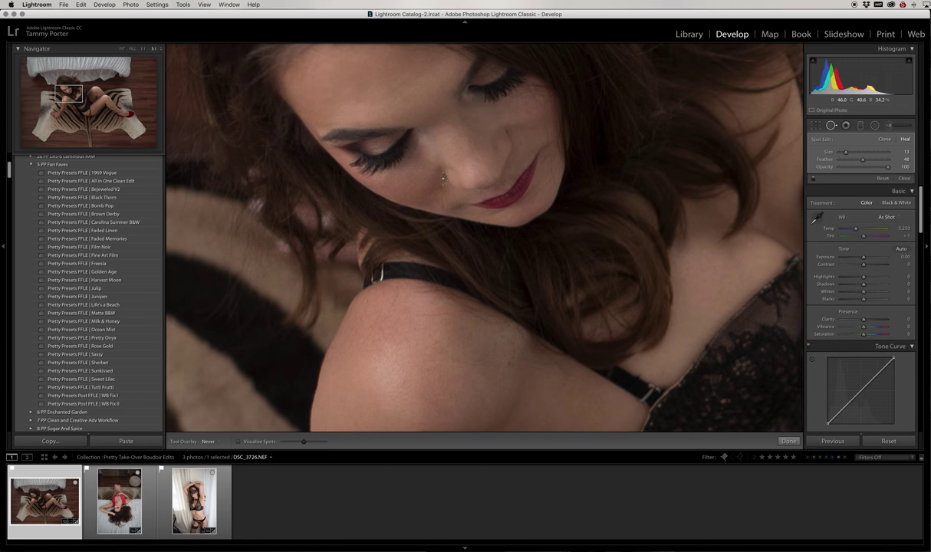
{"action": "left_click_drag", "start_coordinate": [445, 406], "coordinate": [360, 268]}
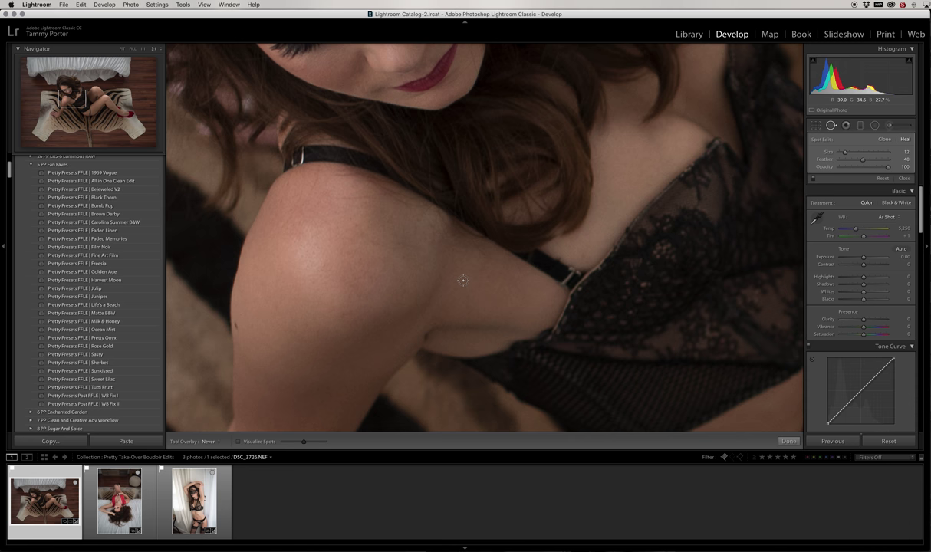
- Heal the skin mark on the midriff, and enlarge the healing brush to size 14
{"action": "left_click_drag", "start_coordinate": [565, 200], "coordinate": [667, 141]}
{"action": "left_click_drag", "start_coordinate": [671, 241], "coordinate": [632, 154]}
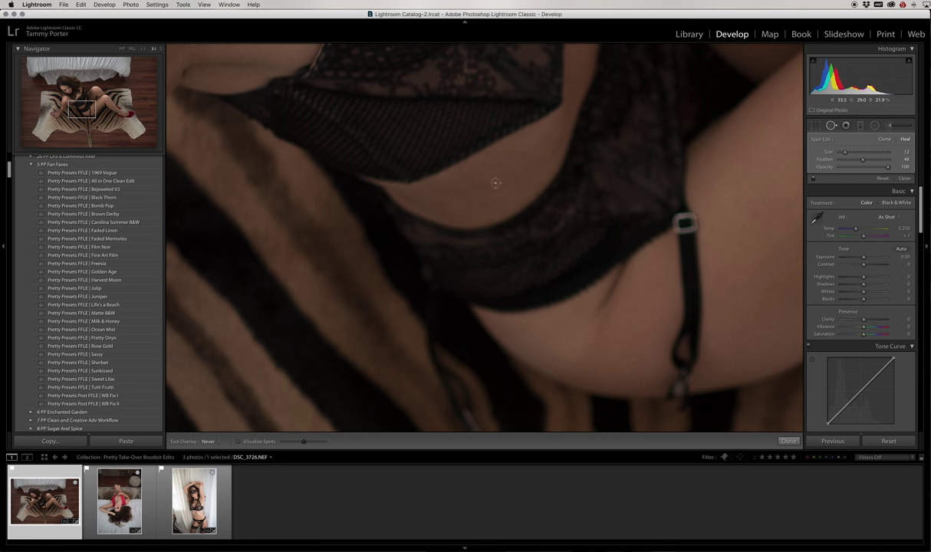
{"action": "left_click_drag", "start_coordinate": [487, 182], "coordinate": [498, 184]}
{"action": "scroll", "coordinate": [486, 206], "scroll_direction": "up", "scroll_amount": 2}
{"action": "left_click_drag", "start_coordinate": [501, 127], "coordinate": [511, 360]}
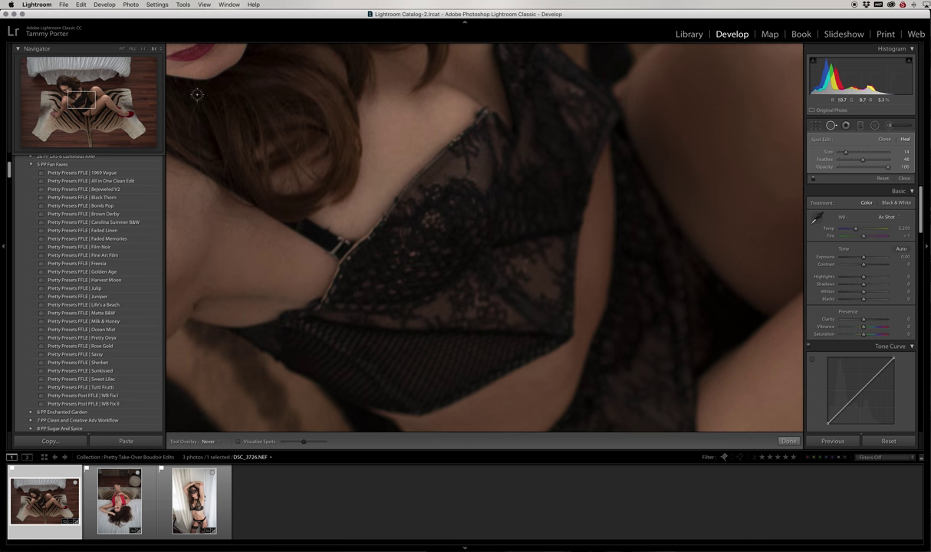
- Finish spot healing, view the whole photo, and send it to Photoshop for further editing
{"action": "left_click", "coordinate": [122, 49]}
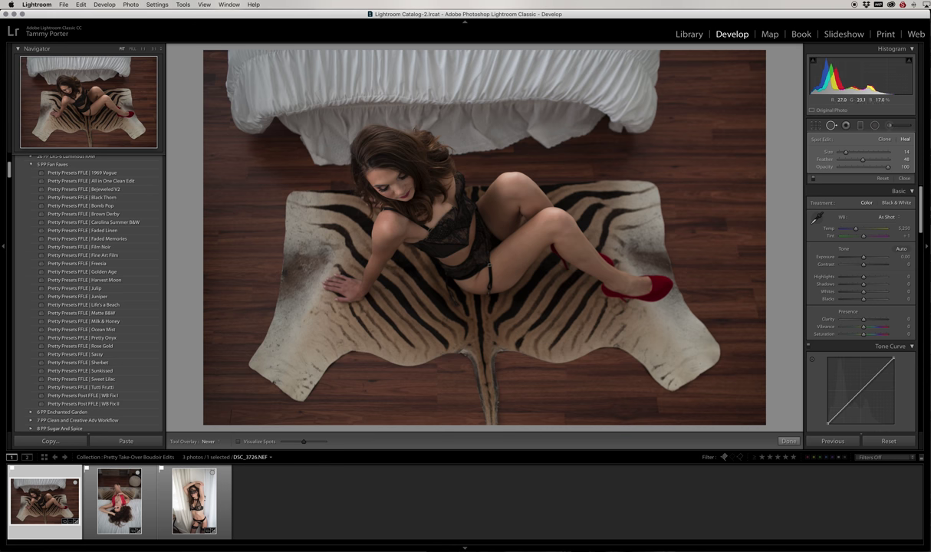
{"action": "left_click", "coordinate": [786, 442]}
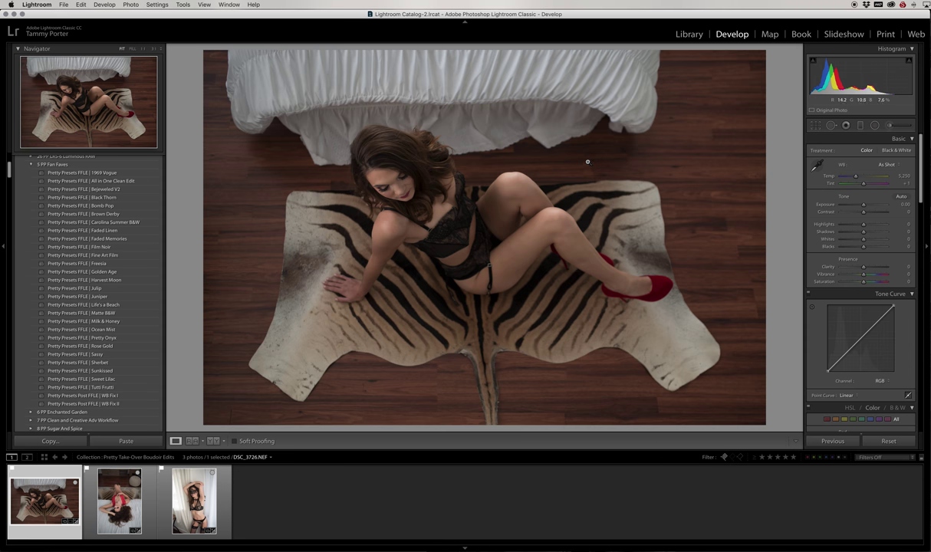
{"action": "key", "text": "super+e"}
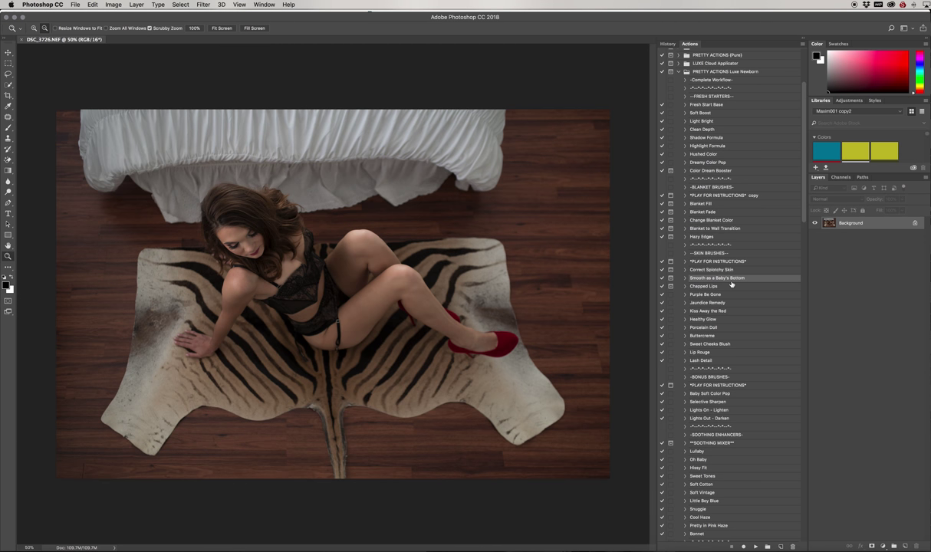
- Run the Smooth as a Baby's Bottom action, accepting the flattening, and expand its layer group
{"action": "left_click", "coordinate": [756, 547]}
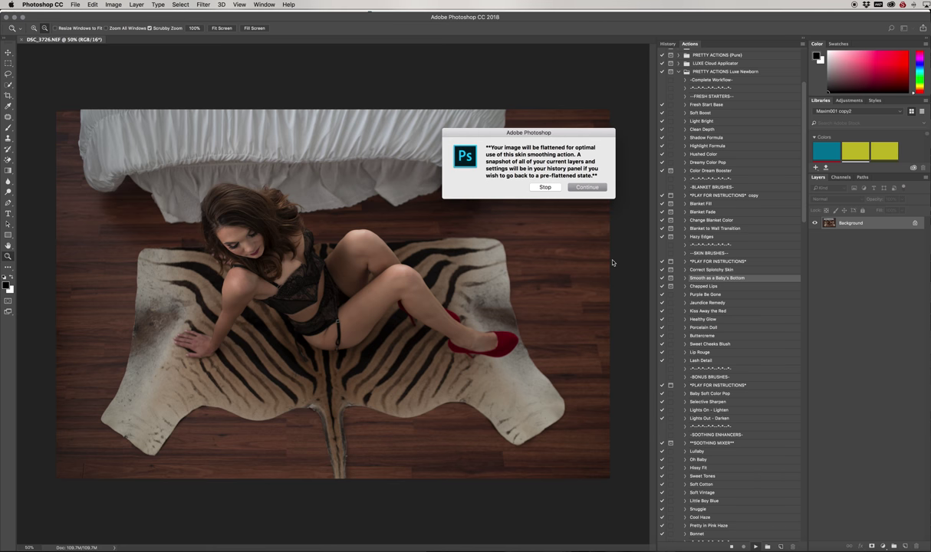
{"action": "left_click", "coordinate": [585, 187]}
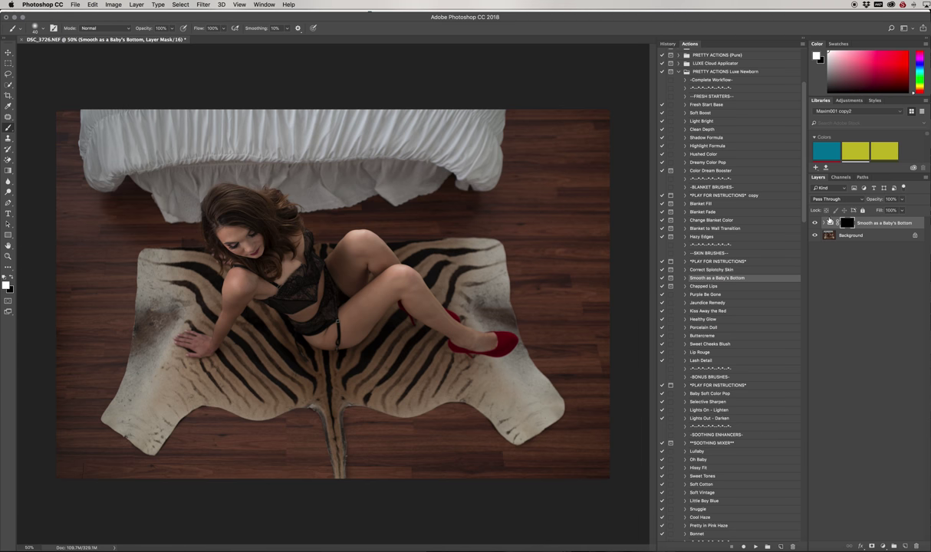
{"action": "left_click", "coordinate": [829, 222]}
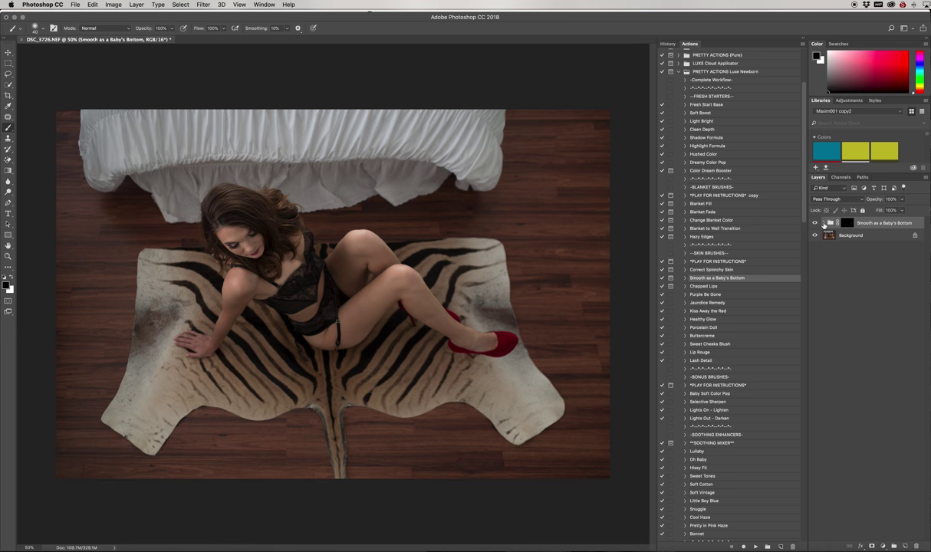
{"action": "left_click", "coordinate": [824, 223]}
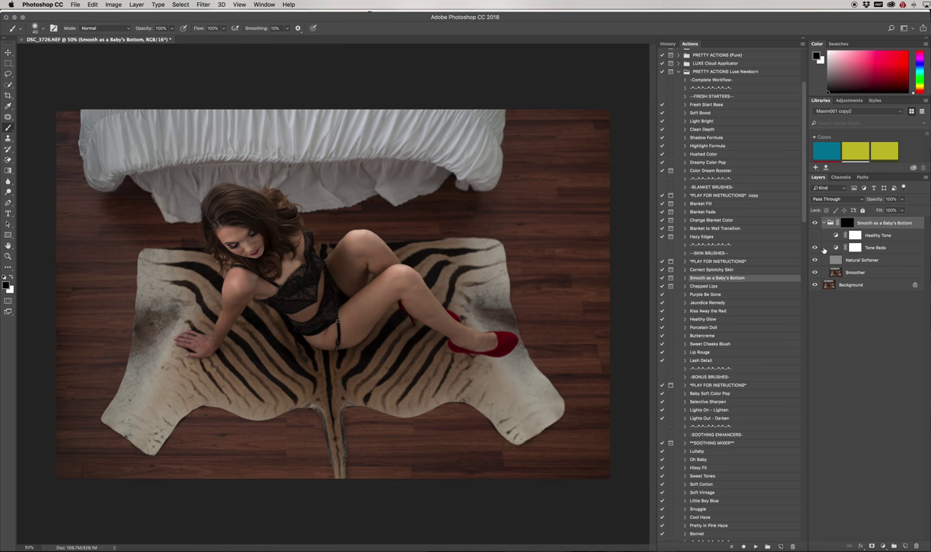
- Reveal the skin smoothing on the face by brushing white onto the Smooth as a Baby's Bottom group mask
{"action": "left_click", "coordinate": [845, 223]}
{"action": "key", "text": "x"}
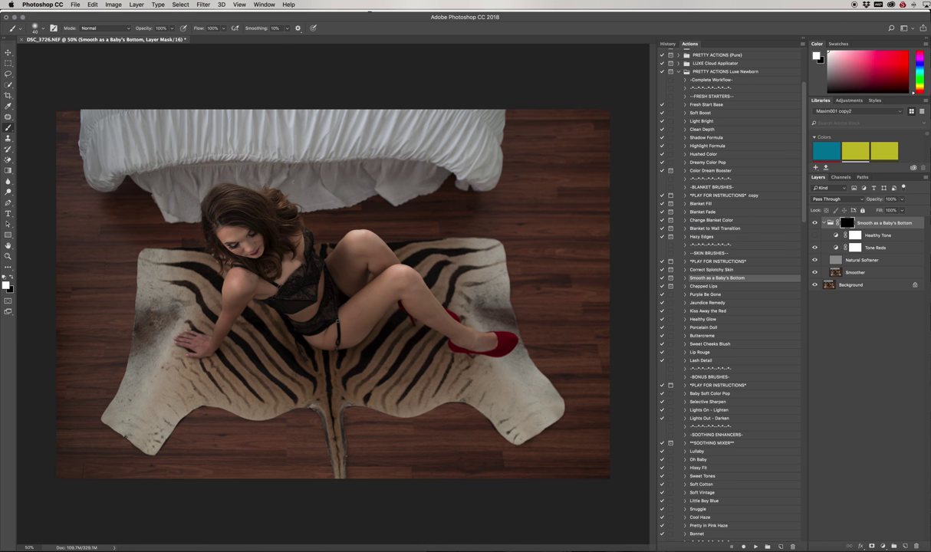
{"action": "key", "text": "z"}
{"action": "left_click_drag", "start_coordinate": [262, 206], "coordinate": [310, 224]}
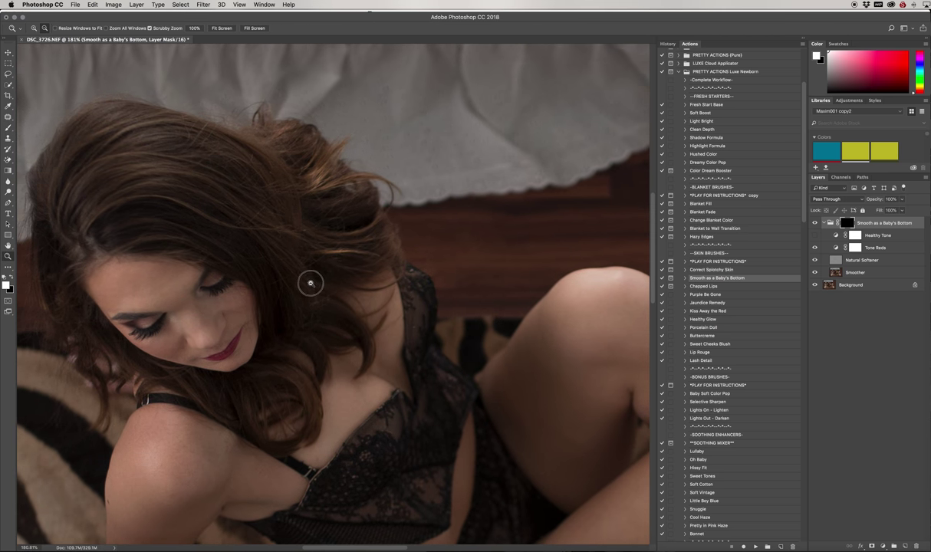
{"action": "left_click_drag", "start_coordinate": [291, 301], "coordinate": [352, 191]}
{"action": "left_click_drag", "start_coordinate": [353, 256], "coordinate": [405, 241]}
{"action": "key", "text": "b"}
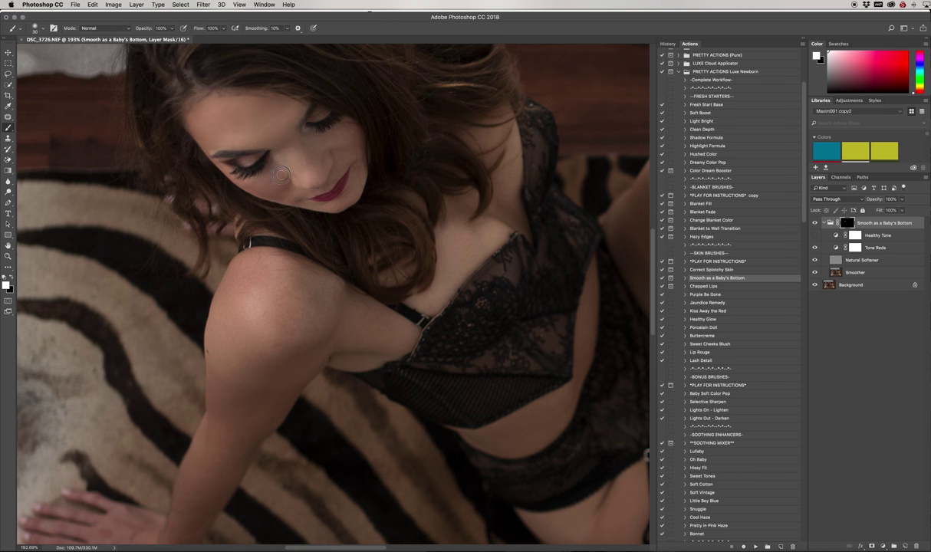
- Brush the smoothing onto the shoulder, upper arm and underarm, adjusting the brush size to each area
{"action": "key", "text": "bracketleft"}
{"action": "key", "text": "bracketleft"}
{"action": "key", "text": "bracketleft"}
{"action": "key", "text": "bracketleft"}
{"action": "mouse_move", "coordinate": [313, 292]}
{"action": "left_mouse_down"}
{"action": "mouse_move", "coordinate": [387, 336]}
{"action": "mouse_move", "coordinate": [375, 346]}
{"action": "mouse_move", "coordinate": [389, 347]}
{"action": "mouse_move", "coordinate": [319, 355]}
{"action": "left_mouse_up"}
{"action": "key", "text": "bracketleft"}
{"action": "key", "text": "bracketleft"}
{"action": "key", "text": "bracketleft"}
{"action": "mouse_move", "coordinate": [347, 354]}
{"action": "left_mouse_down"}
{"action": "mouse_move", "coordinate": [406, 333]}
{"action": "mouse_move", "coordinate": [336, 308]}
{"action": "mouse_move", "coordinate": [326, 289]}
{"action": "mouse_move", "coordinate": [304, 282]}
{"action": "left_mouse_up"}
- Brush the smoothing onto the forearm and the hand resting on the rug, using a smaller brush for the fingers
{"action": "left_click_drag", "start_coordinate": [255, 395], "coordinate": [352, 255]}
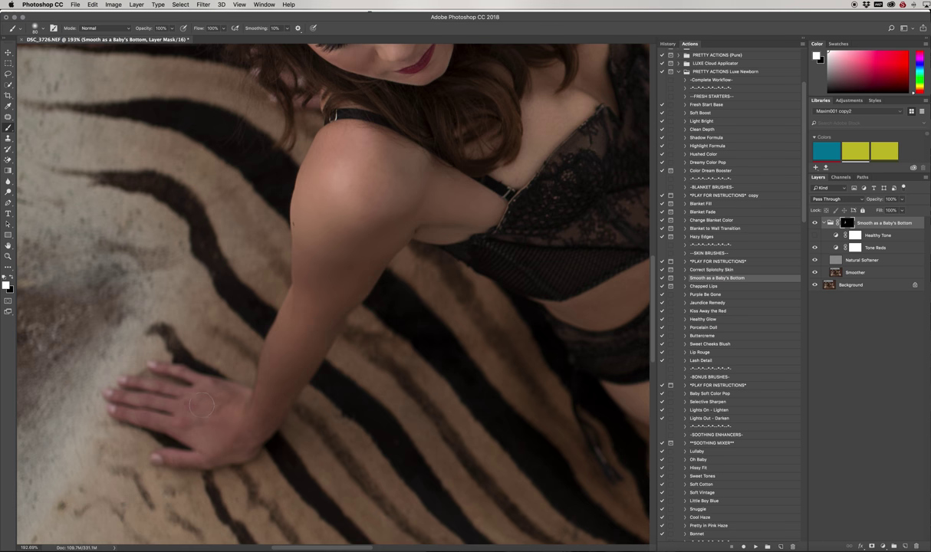
{"action": "key", "text": "["}
{"action": "key", "text": "["}
{"action": "key", "text": "["}
{"action": "key", "text": "["}
{"action": "key", "text": "["}
{"action": "left_click", "coordinate": [135, 419]}
- Brush the smoothing onto the chest and the exposed midriff, reducing the brush for the narrow strip at the waist
{"action": "left_click_drag", "start_coordinate": [531, 241], "coordinate": [306, 433]}
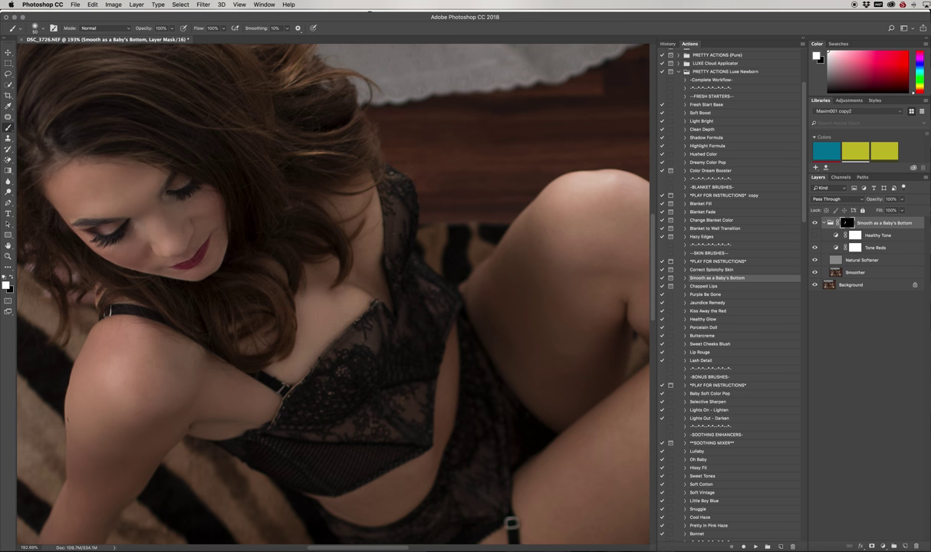
{"action": "mouse_move", "coordinate": [364, 266]}
{"action": "left_mouse_down"}
{"action": "mouse_move", "coordinate": [318, 326]}
{"action": "mouse_move", "coordinate": [330, 306]}
{"action": "left_mouse_up"}
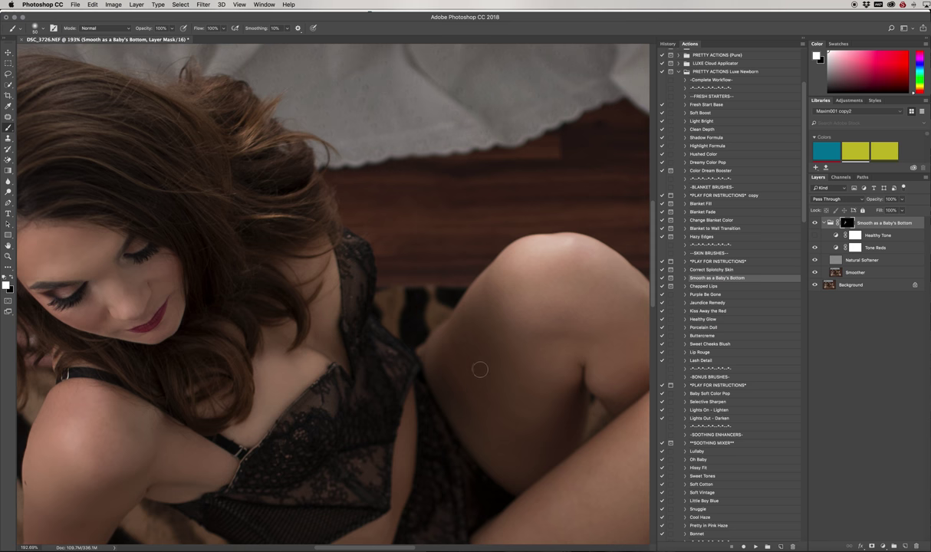
{"action": "scroll", "coordinate": [460, 350], "scroll_direction": "down", "scroll_amount": 10}
{"action": "left_click_drag", "start_coordinate": [390, 350], "coordinate": [446, 247]}
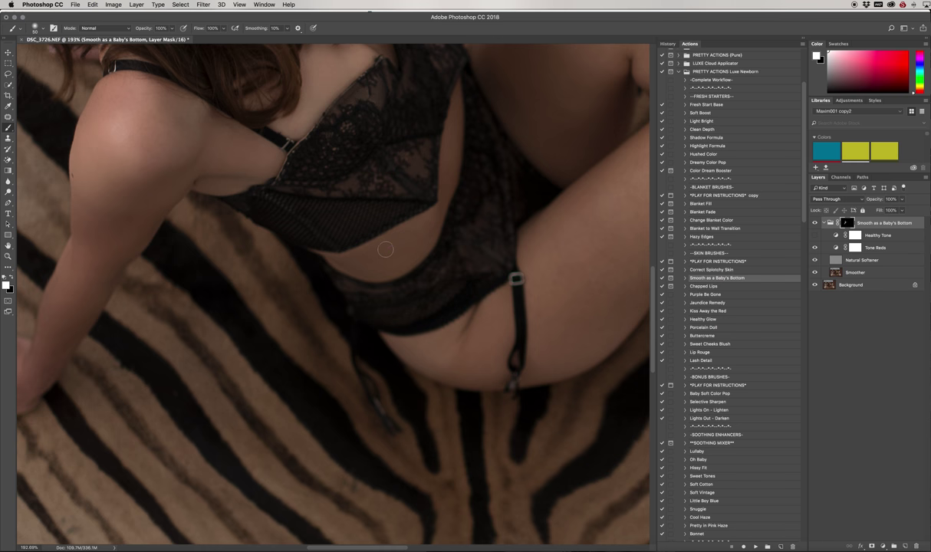
{"action": "left_click_drag", "start_coordinate": [452, 219], "coordinate": [400, 309]}
{"action": "key", "text": "bracketleft"}
{"action": "key", "text": "bracketleft"}
{"action": "key", "text": "bracketleft"}
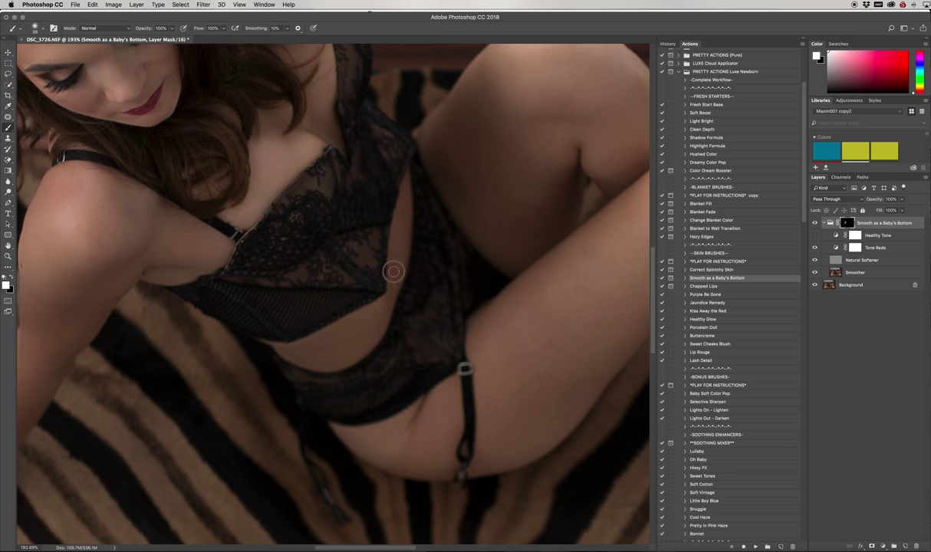
- Brush the smoothing onto the hip and near thigh around the garter strap, adjusting the brush size
{"action": "scroll", "coordinate": [518, 275], "scroll_direction": "down", "scroll_amount": 6}
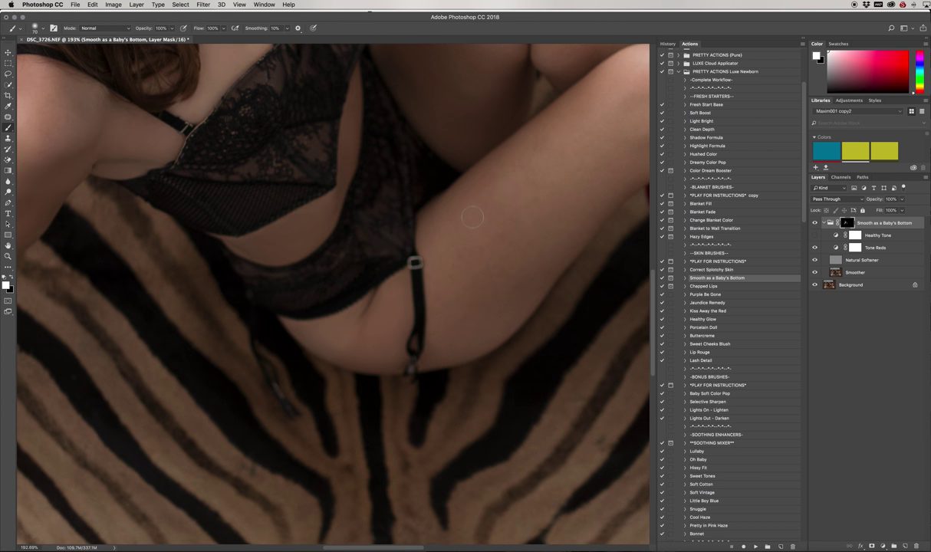
{"action": "key", "text": "bracketright"}
{"action": "key", "text": "bracketright"}
{"action": "key", "text": "bracketleft"}
{"action": "key", "text": "bracketleft"}
{"action": "left_click_drag", "start_coordinate": [547, 175], "coordinate": [446, 267]}
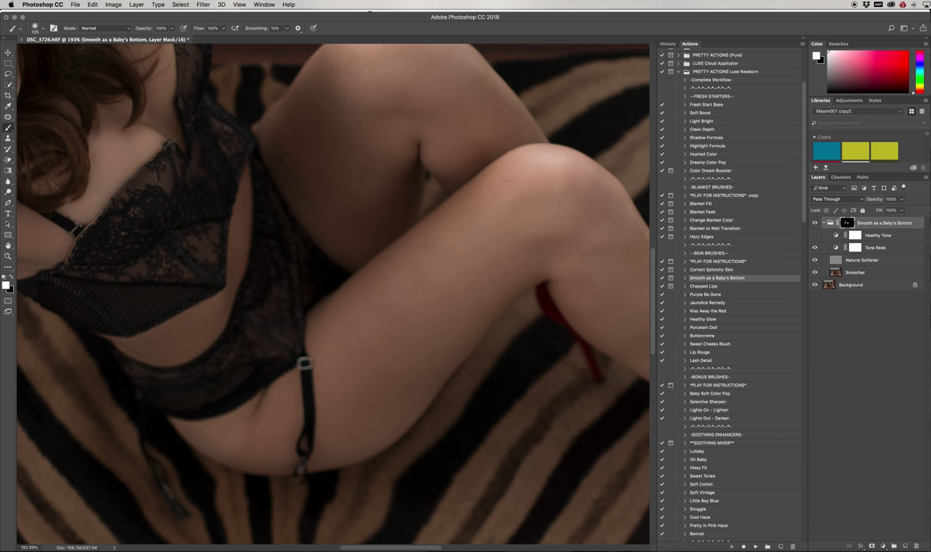
- Brush the smoothing onto the near knee, calf and top of the foot, reducing the brush toward the shoe
{"action": "scroll", "coordinate": [530, 211], "scroll_direction": "right", "scroll_amount": 5}
{"action": "scroll", "coordinate": [474, 161], "scroll_direction": "down", "scroll_amount": 5}
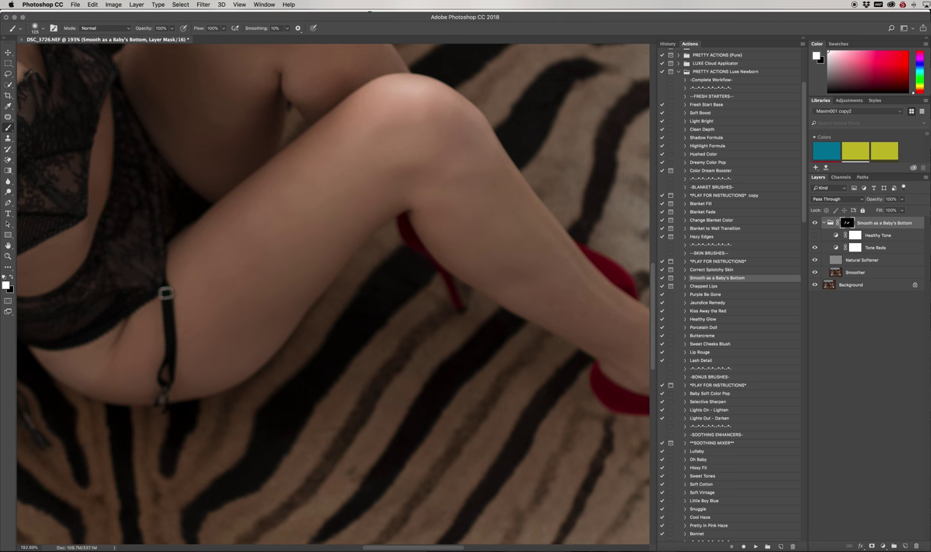
{"action": "left_click_drag", "start_coordinate": [571, 293], "coordinate": [407, 223]}
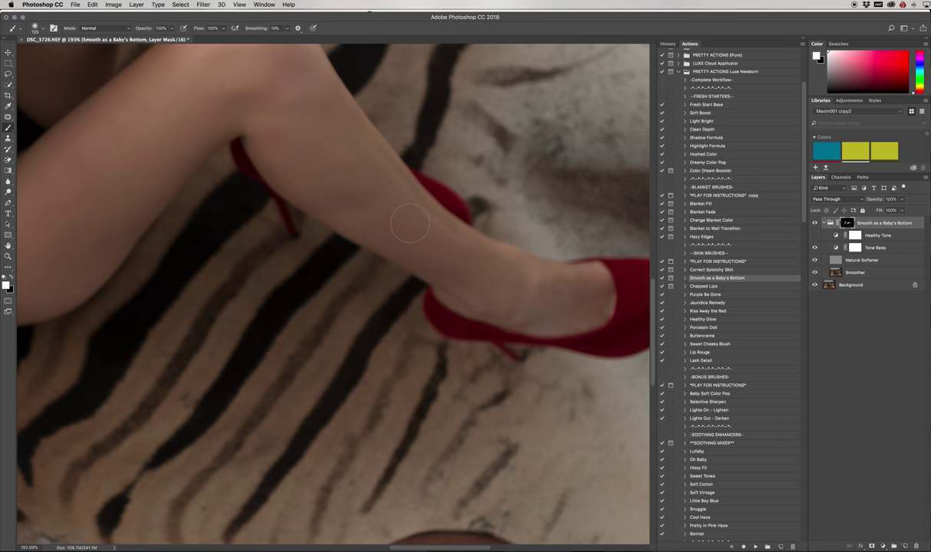
{"action": "key", "text": "["}
{"action": "mouse_move", "coordinate": [323, 195]}
{"action": "left_mouse_down"}
{"action": "mouse_move", "coordinate": [419, 261]}
{"action": "mouse_move", "coordinate": [448, 253]}
{"action": "left_mouse_up"}
{"action": "mouse_move", "coordinate": [475, 261]}
{"action": "left_mouse_down"}
{"action": "mouse_move", "coordinate": [550, 282]}
{"action": "mouse_move", "coordinate": [496, 300]}
{"action": "mouse_move", "coordinate": [551, 306]}
{"action": "mouse_move", "coordinate": [564, 299]}
{"action": "mouse_move", "coordinate": [555, 278]}
{"action": "left_mouse_up"}
{"action": "right_click", "coordinate": [493, 272]}
{"action": "key", "text": "Escape"}
- Brush the smoothing onto the far thigh, knee and visible calf, using smaller brush sizes along the edges
{"action": "left_click_drag", "start_coordinate": [347, 162], "coordinate": [384, 261]}
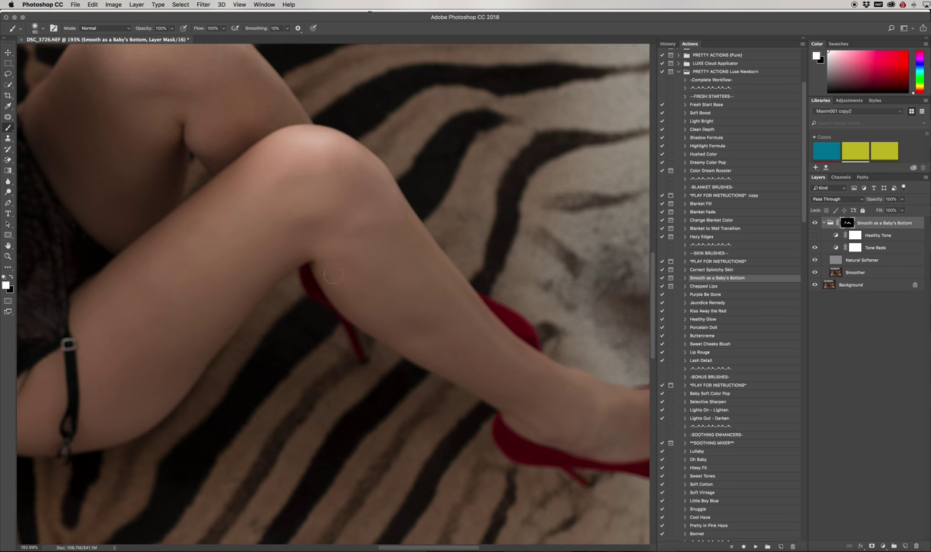
{"action": "left_click_drag", "start_coordinate": [280, 188], "coordinate": [376, 262]}
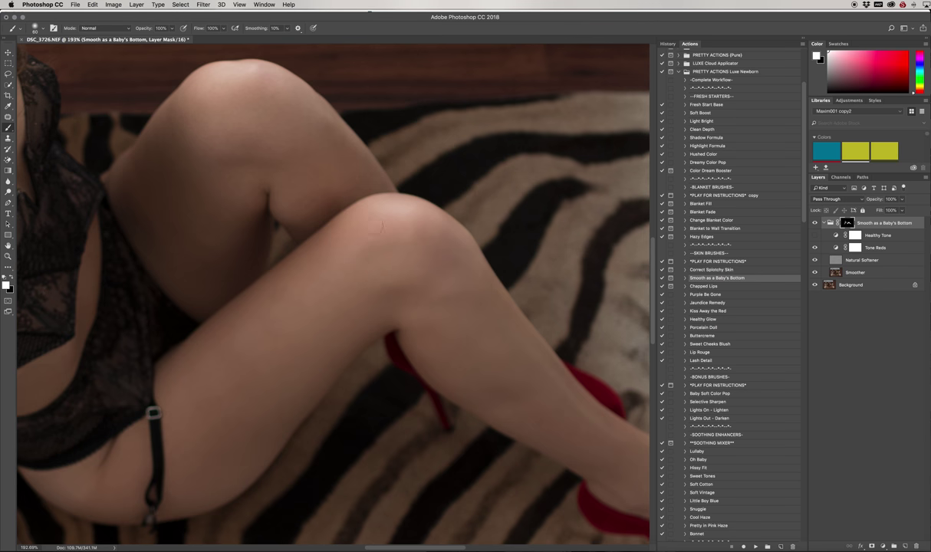
{"action": "key", "text": "bracketleft"}
{"action": "key", "text": "bracketleft"}
{"action": "mouse_move", "coordinate": [196, 109]}
{"action": "left_mouse_down"}
{"action": "mouse_move", "coordinate": [141, 187]}
{"action": "mouse_move", "coordinate": [164, 238]}
{"action": "mouse_move", "coordinate": [205, 153]}
{"action": "mouse_move", "coordinate": [195, 219]}
{"action": "left_mouse_up"}
{"action": "key", "text": "["}
{"action": "key", "text": "["}
{"action": "mouse_move", "coordinate": [236, 262]}
{"action": "left_mouse_down"}
{"action": "mouse_move", "coordinate": [242, 240]}
{"action": "mouse_move", "coordinate": [201, 296]}
{"action": "mouse_move", "coordinate": [128, 193]}
{"action": "mouse_move", "coordinate": [161, 126]}
{"action": "left_mouse_up"}
{"action": "mouse_move", "coordinate": [279, 172]}
{"action": "left_mouse_down"}
{"action": "mouse_move", "coordinate": [238, 200]}
{"action": "mouse_move", "coordinate": [282, 146]}
{"action": "mouse_move", "coordinate": [286, 201]}
{"action": "mouse_move", "coordinate": [302, 212]}
{"action": "mouse_move", "coordinate": [348, 177]}
{"action": "left_mouse_up"}
{"action": "left_click_drag", "start_coordinate": [272, 89], "coordinate": [292, 91]}
- Flatten the image, discarding the hidden layers
{"action": "mouse_move", "coordinate": [222, 255]}
{"action": "left_mouse_down"}
{"action": "mouse_move", "coordinate": [409, 313]}
{"action": "mouse_move", "coordinate": [491, 353]}
{"action": "left_mouse_up"}
{"action": "left_click_drag", "start_coordinate": [325, 305], "coordinate": [386, 266]}
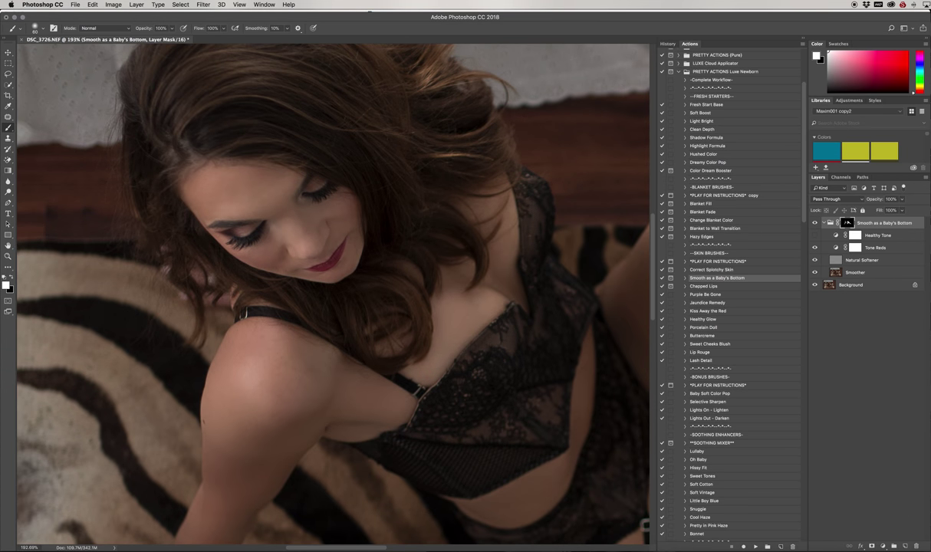
{"action": "key", "text": "z"}
{"action": "mouse_move", "coordinate": [353, 268]}
{"action": "left_mouse_down"}
{"action": "mouse_move", "coordinate": [317, 270]}
{"action": "mouse_move", "coordinate": [312, 282]}
{"action": "mouse_move", "coordinate": [297, 269]}
{"action": "left_mouse_up"}
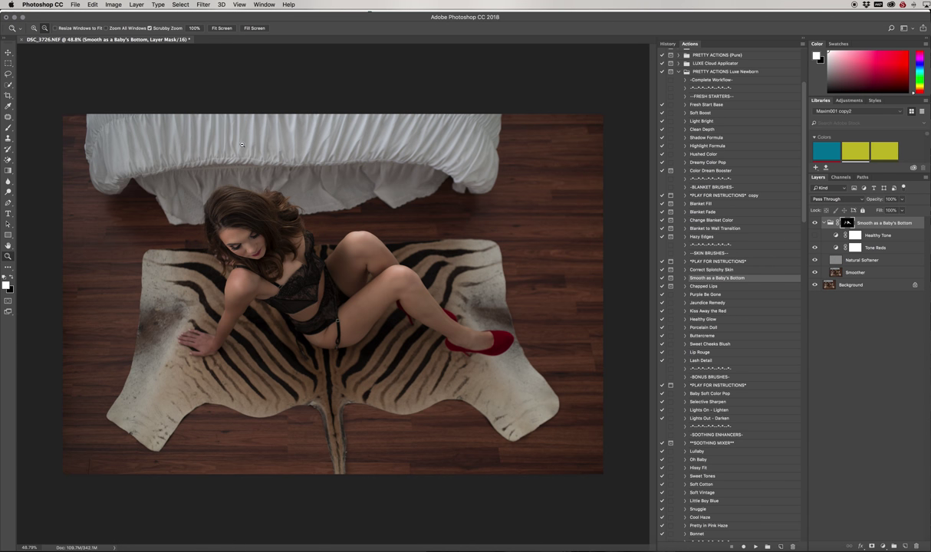
{"action": "left_click", "coordinate": [138, 5]}
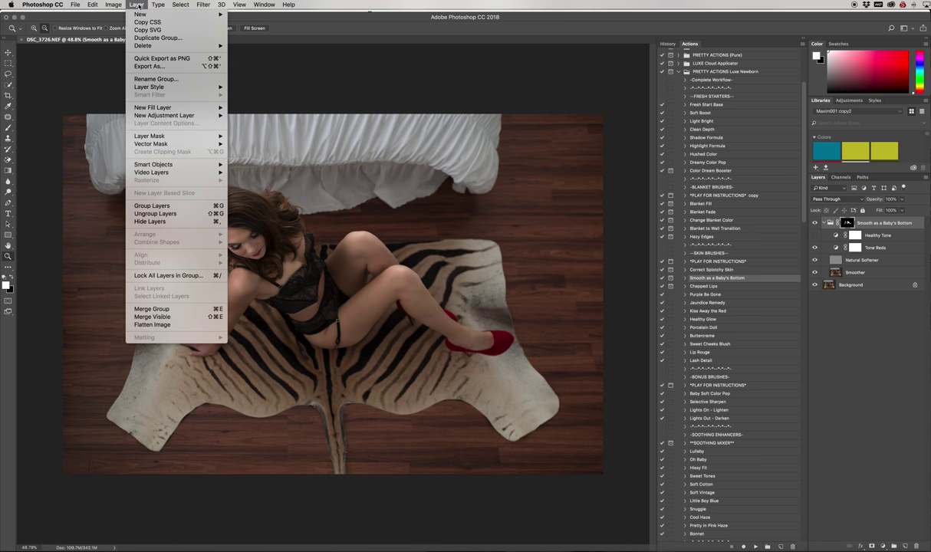
{"action": "left_click", "coordinate": [153, 326]}
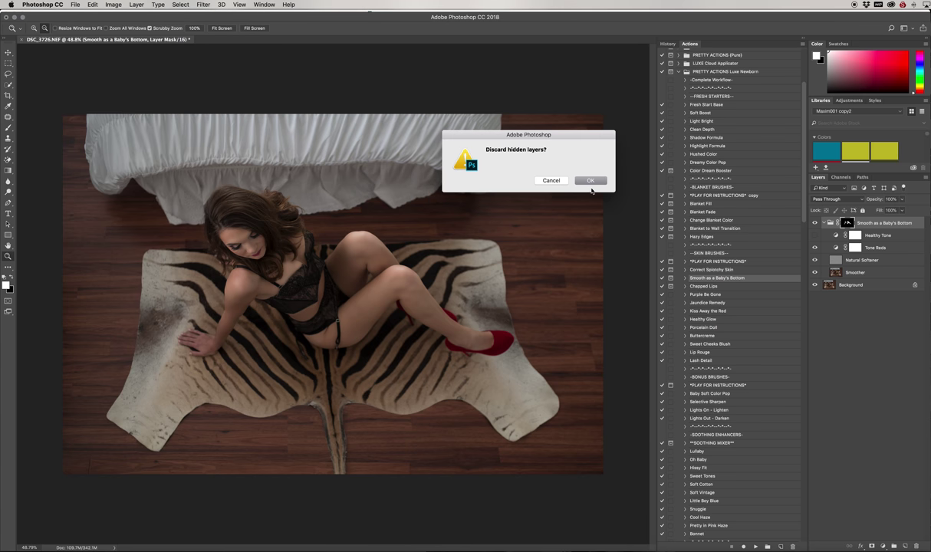
{"action": "left_click", "coordinate": [589, 181]}
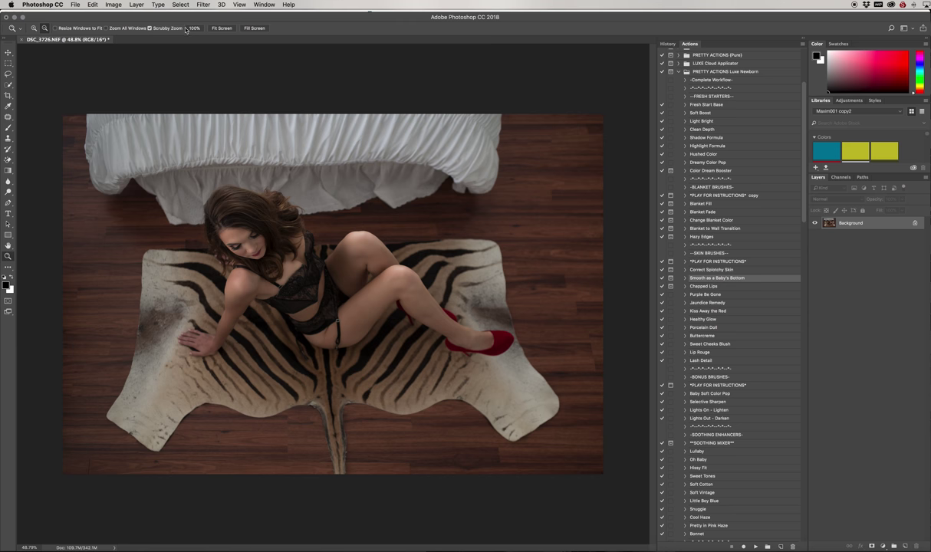
- Open the Liquify filter and warp the back of the far thigh and the crease behind its knee
{"action": "left_click", "coordinate": [203, 6]}
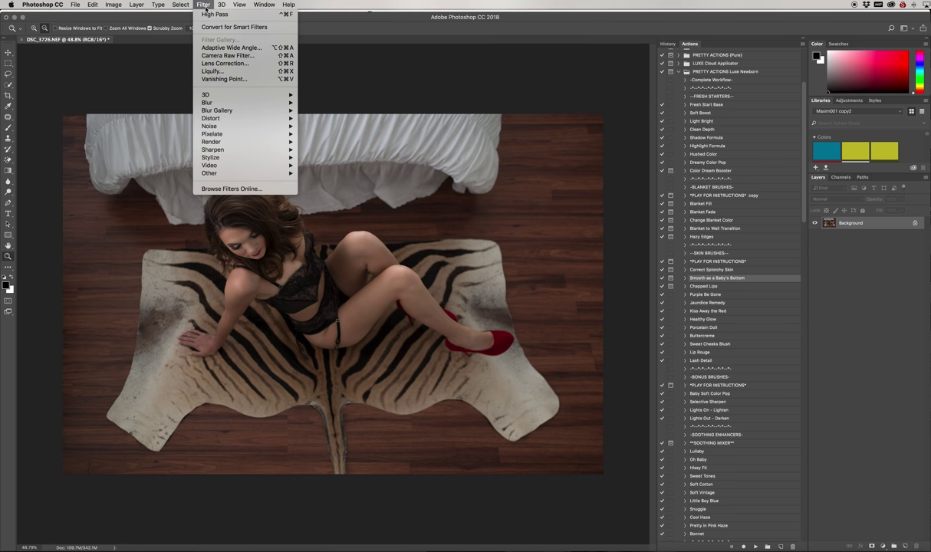
{"action": "left_click", "coordinate": [214, 72]}
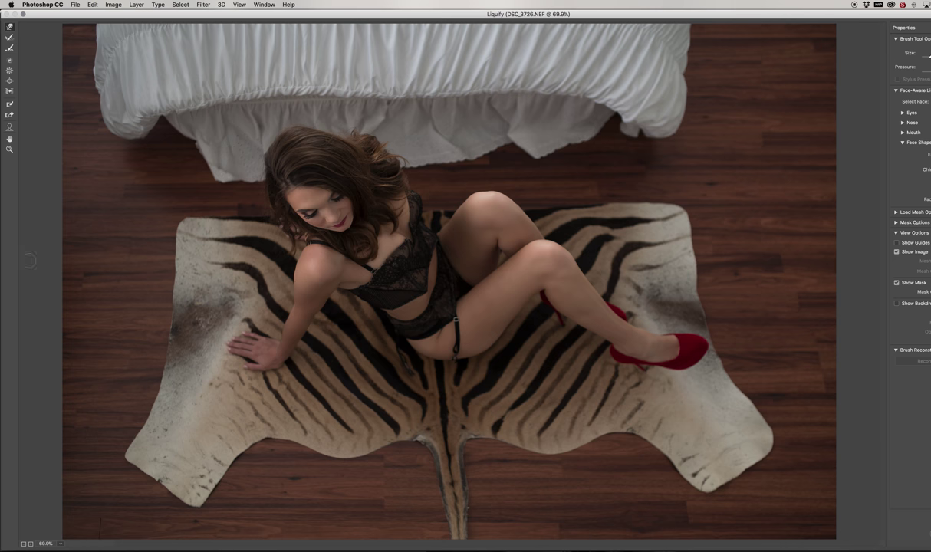
{"action": "left_click", "coordinate": [31, 544]}
{"action": "left_click", "coordinate": [31, 544]}
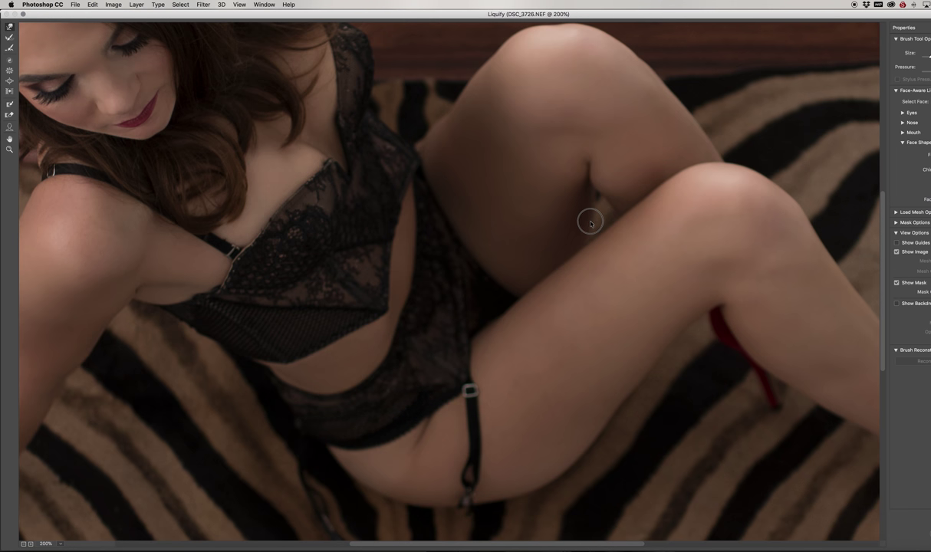
{"action": "left_click_drag", "start_coordinate": [591, 222], "coordinate": [541, 264]}
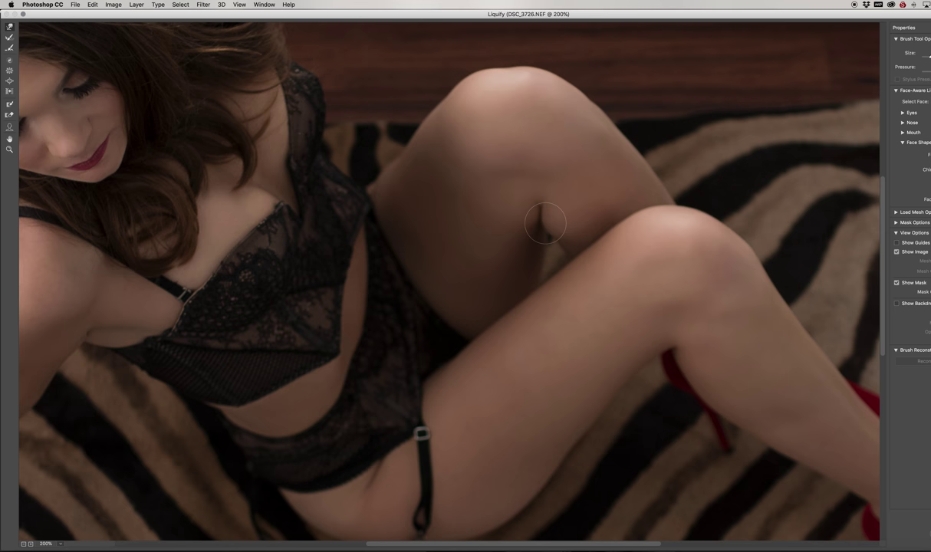
{"action": "left_click_drag", "start_coordinate": [517, 213], "coordinate": [545, 227]}
{"action": "left_click_drag", "start_coordinate": [560, 268], "coordinate": [566, 289]}
{"action": "mouse_move", "coordinate": [532, 267]}
{"action": "left_mouse_down"}
{"action": "mouse_move", "coordinate": [563, 219]}
{"action": "mouse_move", "coordinate": [551, 258]}
{"action": "mouse_move", "coordinate": [515, 219]}
{"action": "mouse_move", "coordinate": [529, 232]}
{"action": "mouse_move", "coordinate": [540, 218]}
{"action": "mouse_move", "coordinate": [543, 228]}
{"action": "left_mouse_up"}
{"action": "mouse_move", "coordinate": [543, 227]}
{"action": "left_mouse_down"}
{"action": "mouse_move", "coordinate": [542, 249]}
{"action": "mouse_move", "coordinate": [529, 216]}
{"action": "mouse_move", "coordinate": [548, 228]}
{"action": "left_mouse_up"}
{"action": "mouse_move", "coordinate": [554, 274]}
{"action": "left_mouse_down"}
{"action": "mouse_move", "coordinate": [548, 225]}
{"action": "mouse_move", "coordinate": [529, 231]}
{"action": "mouse_move", "coordinate": [536, 242]}
{"action": "left_mouse_up"}
- Examine the outlines of both thighs, the hip and the supporting arm at 200% for contours to reshape
{"action": "left_click_drag", "start_coordinate": [620, 440], "coordinate": [627, 302]}
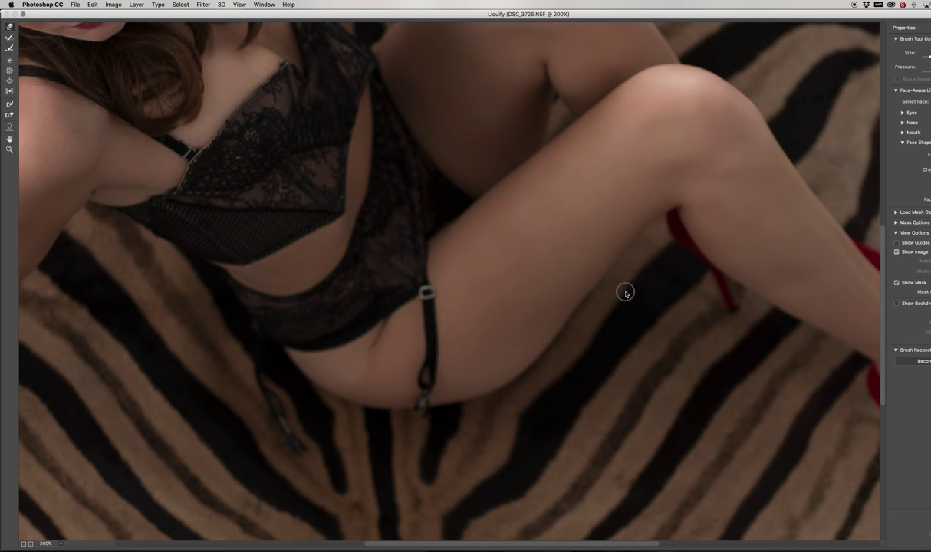
{"action": "mouse_move", "coordinate": [626, 427]}
{"action": "left_mouse_down"}
{"action": "mouse_move", "coordinate": [551, 339]}
{"action": "mouse_move", "coordinate": [433, 347]}
{"action": "mouse_move", "coordinate": [365, 370]}
{"action": "mouse_move", "coordinate": [378, 424]}
{"action": "left_mouse_up"}
{"action": "scroll", "coordinate": [378, 424], "scroll_direction": "up", "scroll_amount": 3}
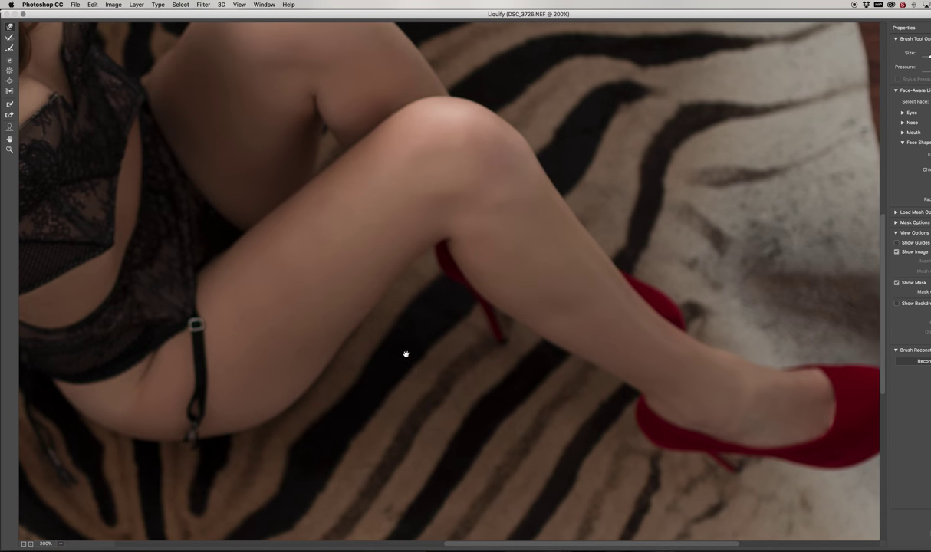
{"action": "scroll", "coordinate": [404, 354], "scroll_direction": "up", "scroll_amount": 2}
{"action": "scroll", "coordinate": [405, 354], "scroll_direction": "left", "scroll_amount": 2}
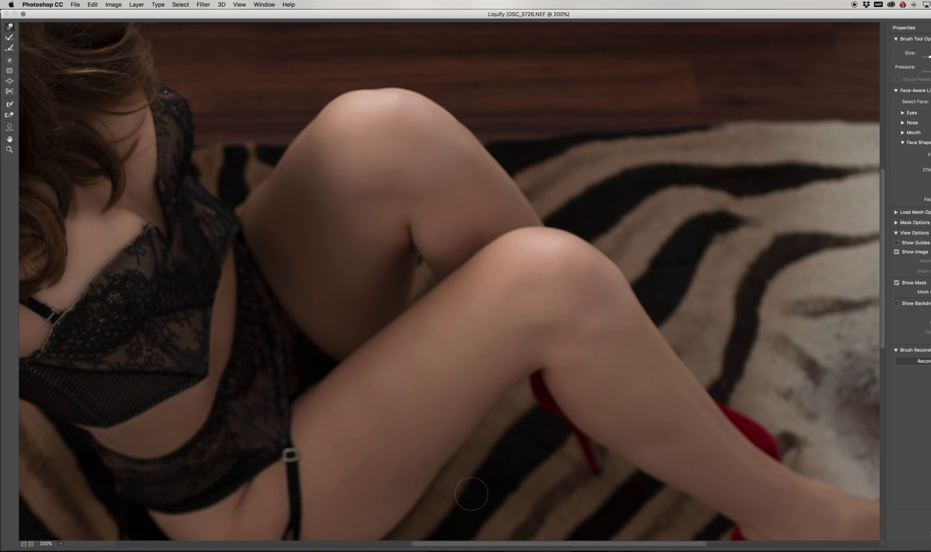
{"action": "left_click_drag", "start_coordinate": [476, 544], "coordinate": [546, 532]}
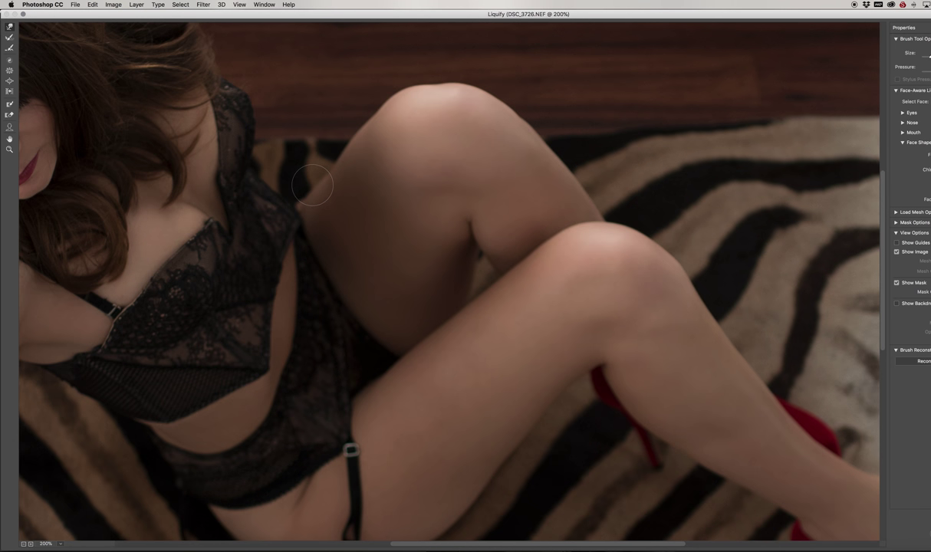
{"action": "mouse_move", "coordinate": [414, 464]}
{"action": "left_mouse_down"}
{"action": "mouse_move", "coordinate": [428, 445]}
{"action": "mouse_move", "coordinate": [594, 366]}
{"action": "left_mouse_up"}
{"action": "mouse_move", "coordinate": [372, 349]}
{"action": "left_mouse_down"}
{"action": "mouse_move", "coordinate": [470, 338]}
{"action": "mouse_move", "coordinate": [484, 308]}
{"action": "left_mouse_up"}
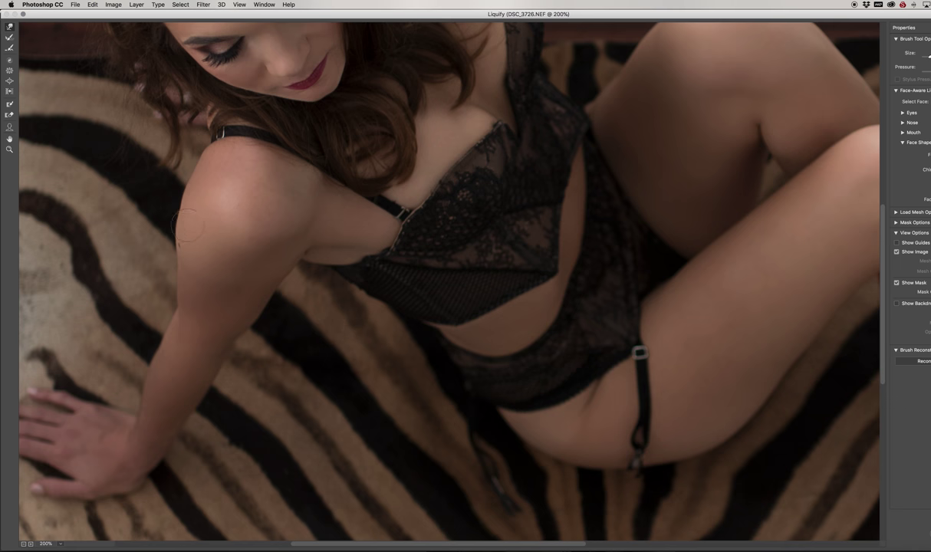
- Warp the outer edge of the supporting upper arm with a larger brush and apply the Liquify filter
{"action": "key", "text": "]"}
{"action": "key", "text": "]"}
{"action": "key", "text": "]"}
{"action": "key", "text": "]"}
{"action": "left_click_drag", "start_coordinate": [160, 217], "coordinate": [168, 223]}
{"action": "left_click_drag", "start_coordinate": [343, 340], "coordinate": [323, 490]}
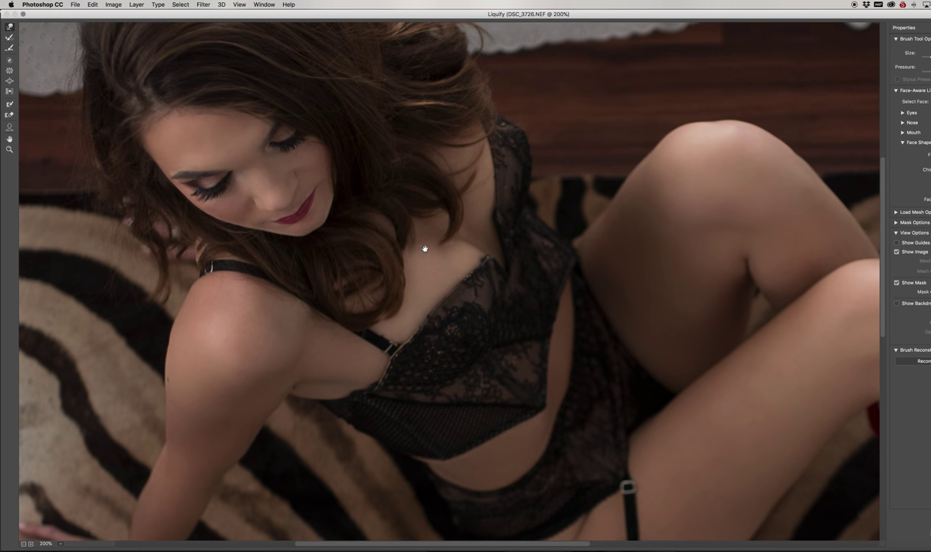
{"action": "mouse_move", "coordinate": [424, 249]}
{"action": "left_mouse_down"}
{"action": "mouse_move", "coordinate": [424, 272]}
{"action": "mouse_move", "coordinate": [357, 220]}
{"action": "left_mouse_up"}
{"action": "left_click_drag", "start_coordinate": [431, 319], "coordinate": [403, 204]}
{"action": "left_click_drag", "start_coordinate": [424, 330], "coordinate": [418, 316]}
{"action": "scroll", "coordinate": [418, 315], "scroll_direction": "down", "scroll_amount": 2}
{"action": "left_click_drag", "start_coordinate": [457, 264], "coordinate": [380, 386]}
{"action": "mouse_move", "coordinate": [535, 299]}
{"action": "left_mouse_down"}
{"action": "mouse_move", "coordinate": [501, 357]}
{"action": "mouse_move", "coordinate": [280, 243]}
{"action": "mouse_move", "coordinate": [472, 273]}
{"action": "mouse_move", "coordinate": [584, 311]}
{"action": "left_mouse_up"}
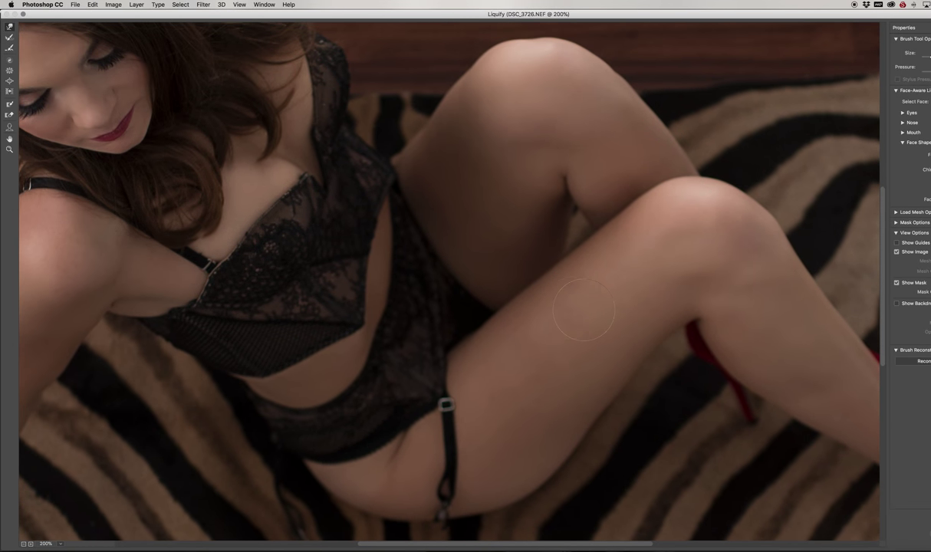
{"action": "key", "text": "Return"}
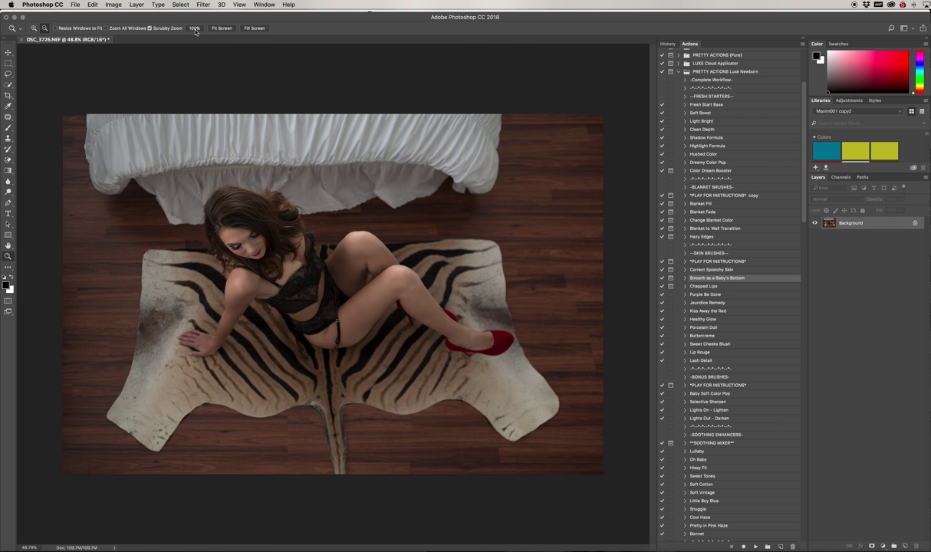
- Save the retouched image and switch to Lightroom Classic
{"action": "left_click", "coordinate": [136, 5]}
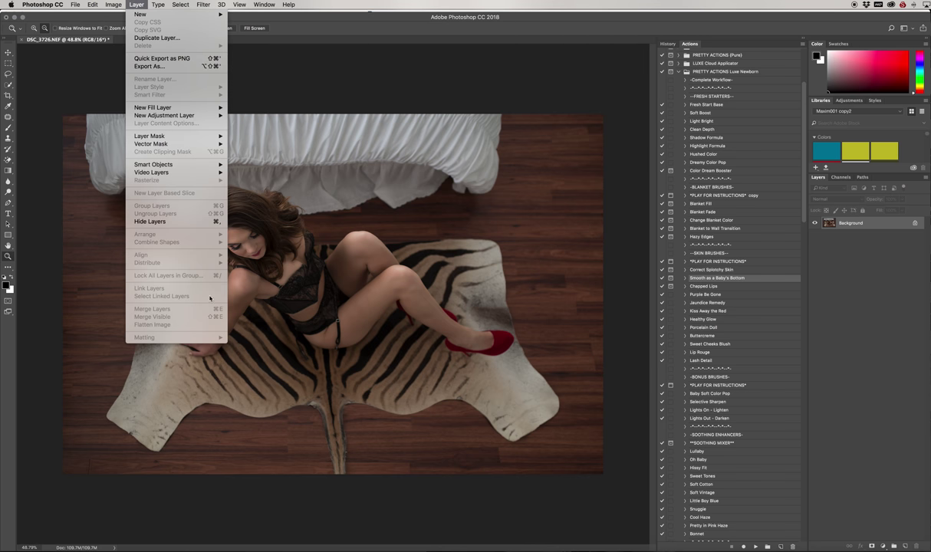
{"action": "left_click", "coordinate": [496, 388]}
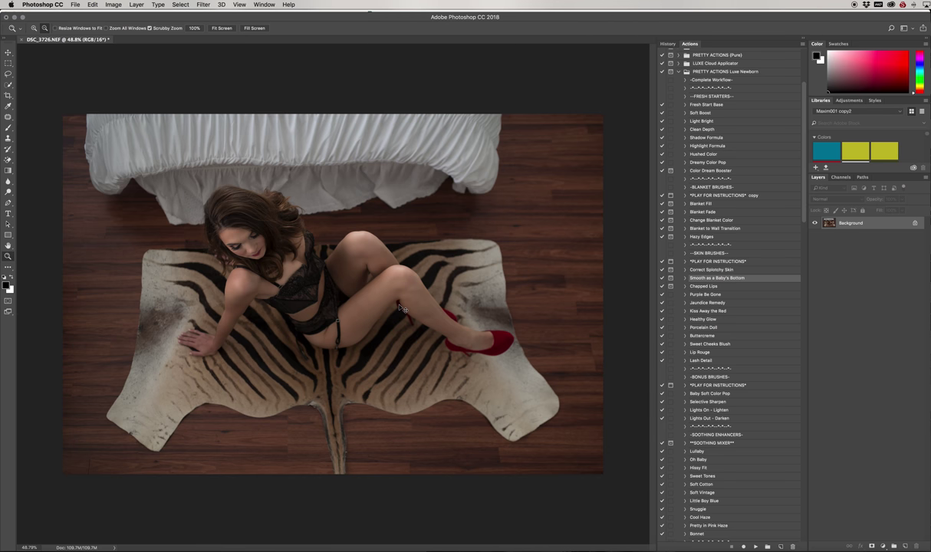
{"action": "key", "text": "super+s"}
{"action": "left_click", "coordinate": [845, 549]}
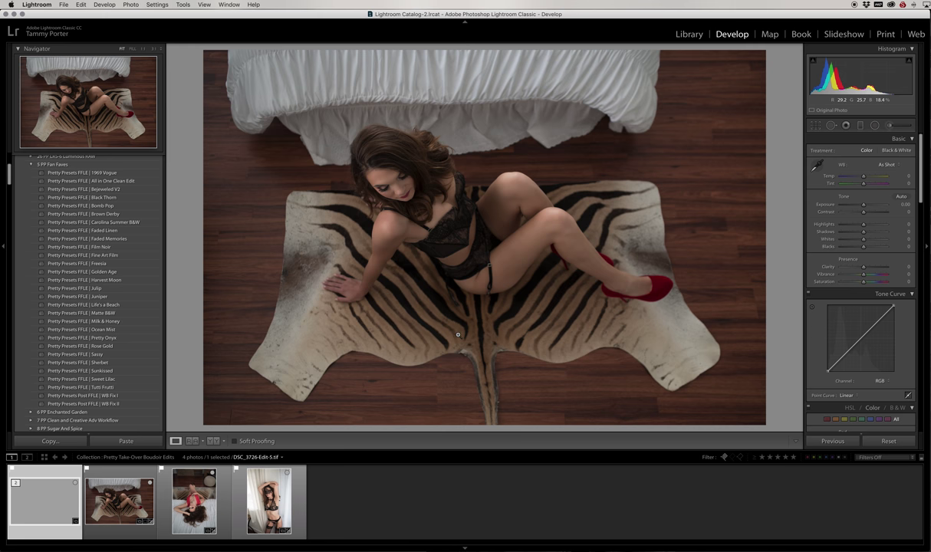
- Compare the retouched DSC_3726-Edit-5.tif with the original DSC_3726.NEF
{"action": "left_click", "coordinate": [122, 507]}
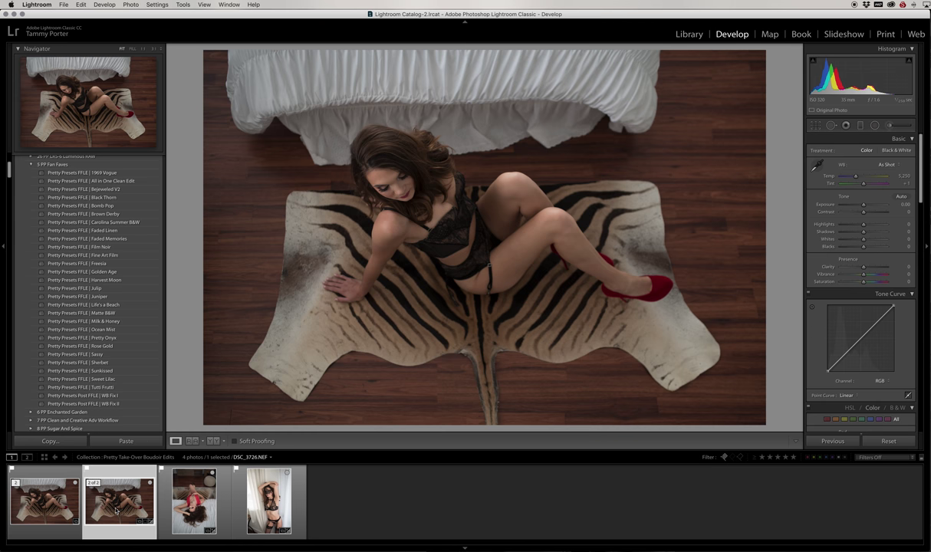
{"action": "left_click", "coordinate": [54, 506]}
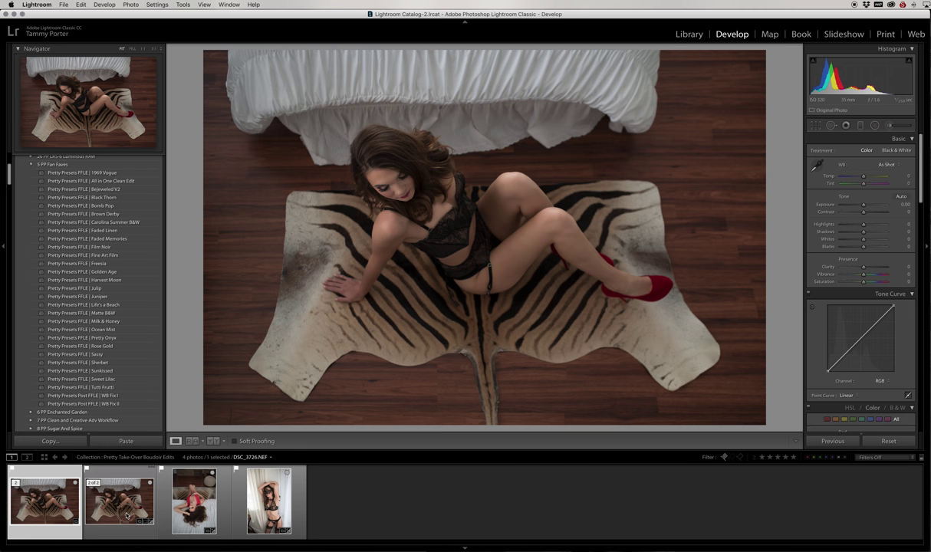
{"action": "left_click", "coordinate": [123, 514]}
- Apply the Pretty Presets FFLE | Freesia preset to DSC_3726-Edit-5.tif
{"action": "left_click", "coordinate": [61, 504]}
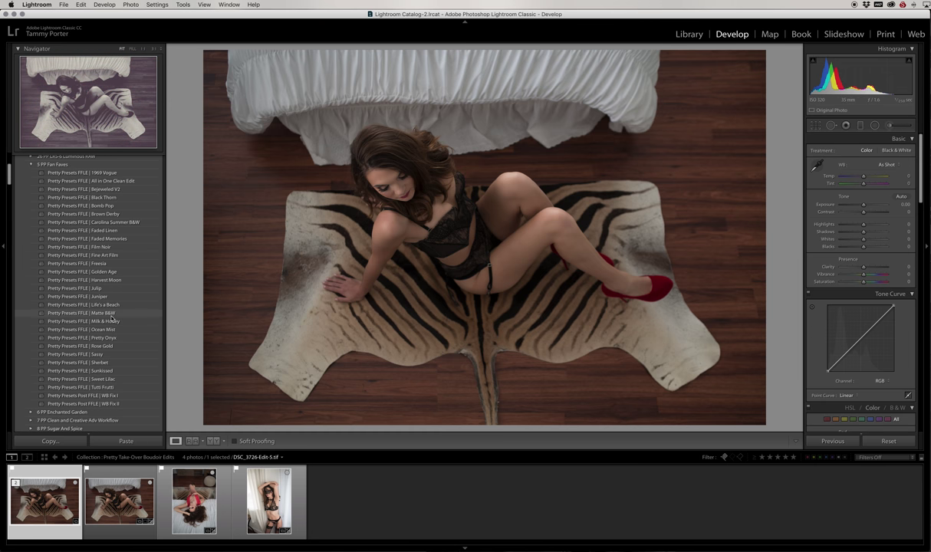
{"action": "left_click", "coordinate": [94, 265]}
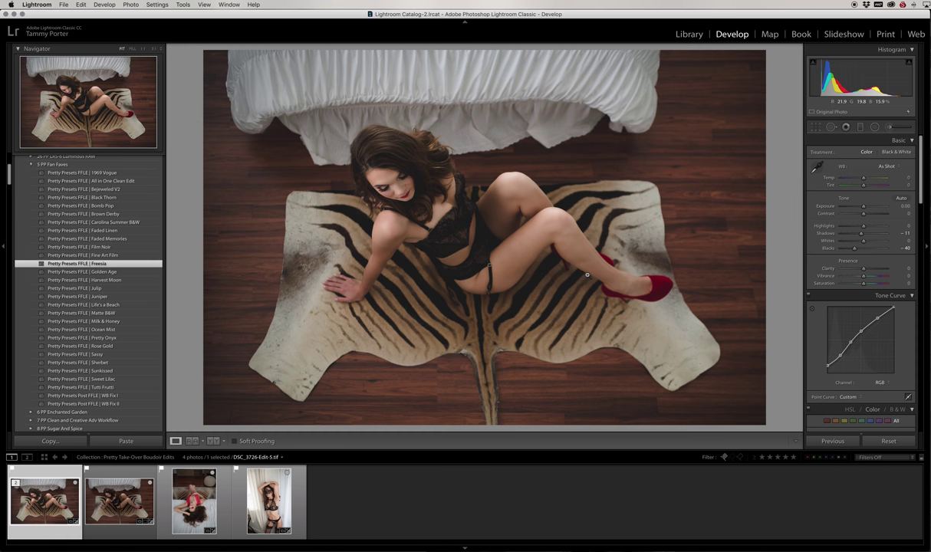
{"action": "scroll", "coordinate": [827, 348], "scroll_direction": "down", "scroll_amount": 2}
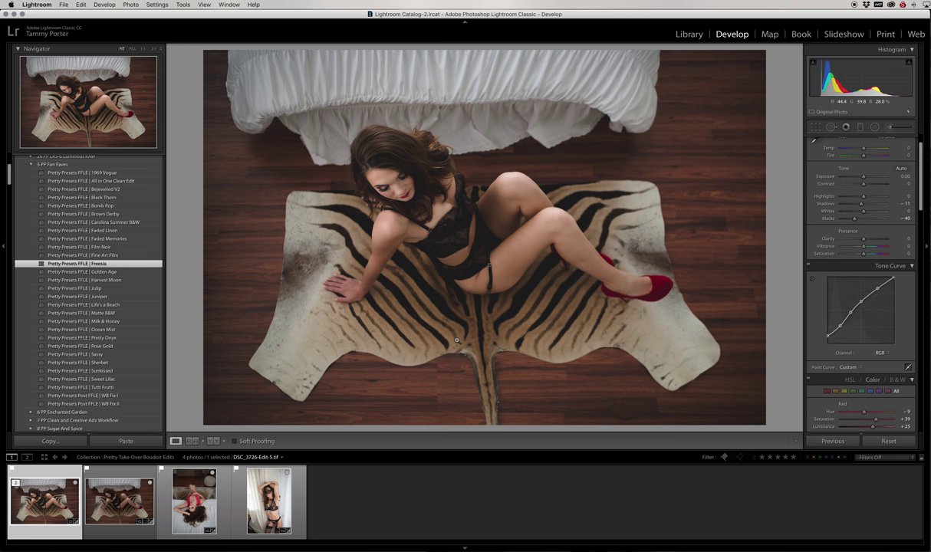
- Spot heal the mole on the outer edge of the supporting upper arm with a size 11 Heal brush
{"action": "left_click", "coordinate": [381, 178]}
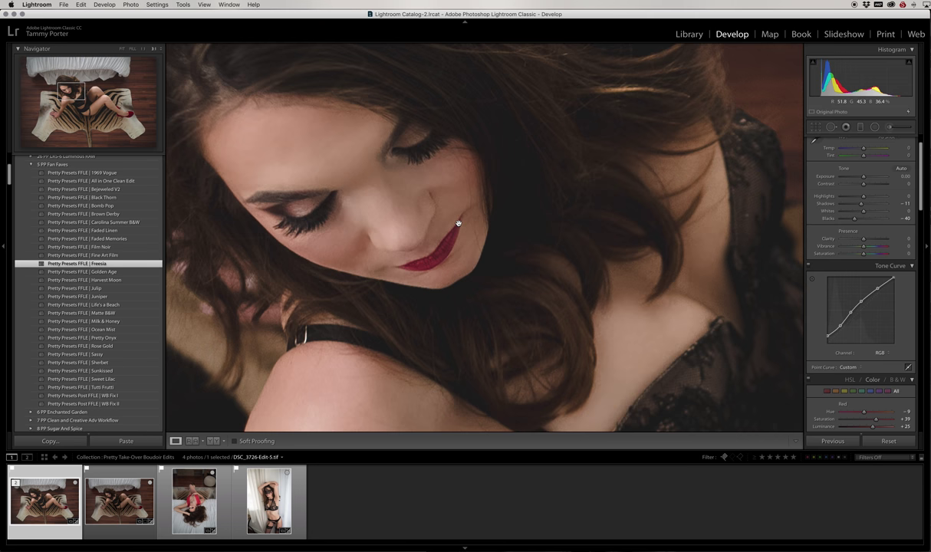
{"action": "scroll", "coordinate": [458, 223], "scroll_direction": "down", "scroll_amount": 5}
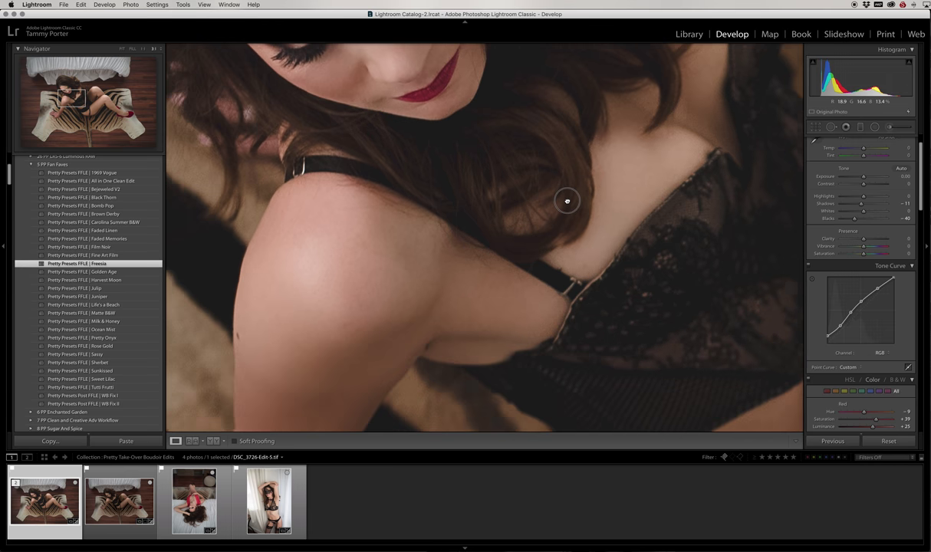
{"action": "scroll", "coordinate": [566, 201], "scroll_direction": "down", "scroll_amount": 5}
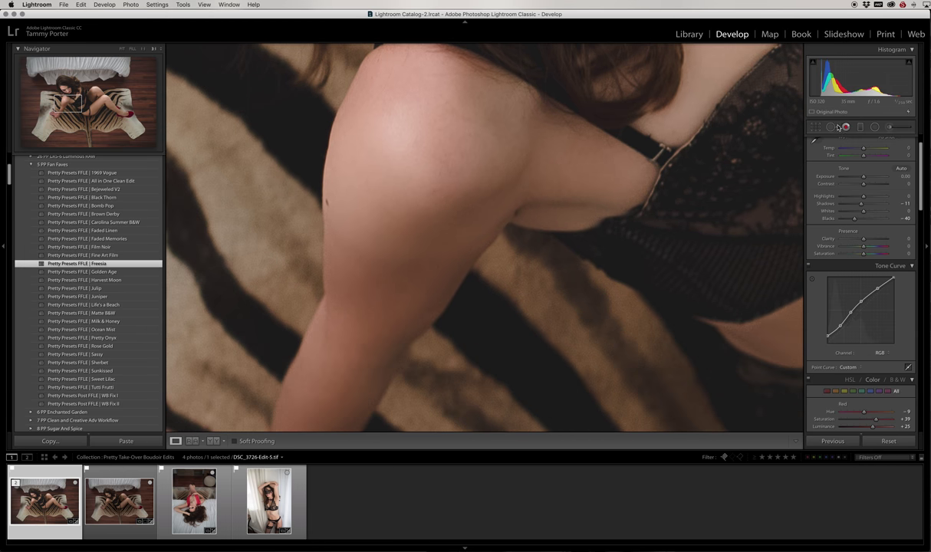
{"action": "key", "text": "q"}
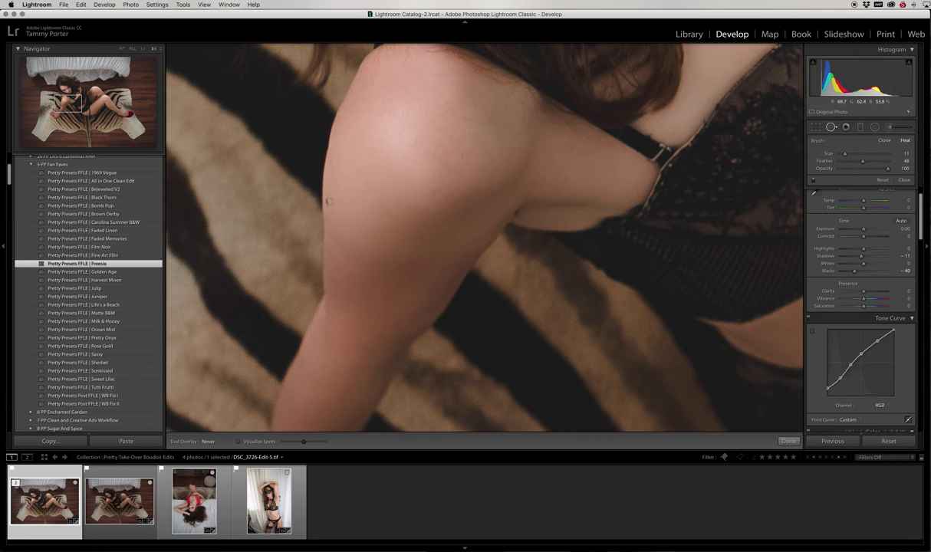
{"action": "left_click", "coordinate": [329, 201]}
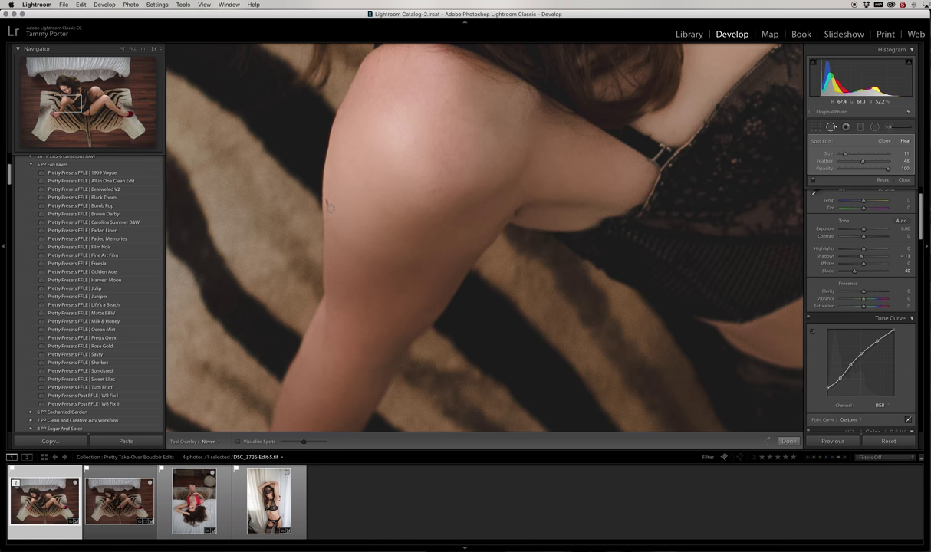
- Spot heal the marks on the near thigh with a size 25 Heal brush, check the face and fit the photo in view
{"action": "left_click_drag", "start_coordinate": [638, 309], "coordinate": [504, 205]}
{"action": "left_click_drag", "start_coordinate": [452, 162], "coordinate": [353, 191]}
{"action": "left_click_drag", "start_coordinate": [667, 149], "coordinate": [574, 165]}
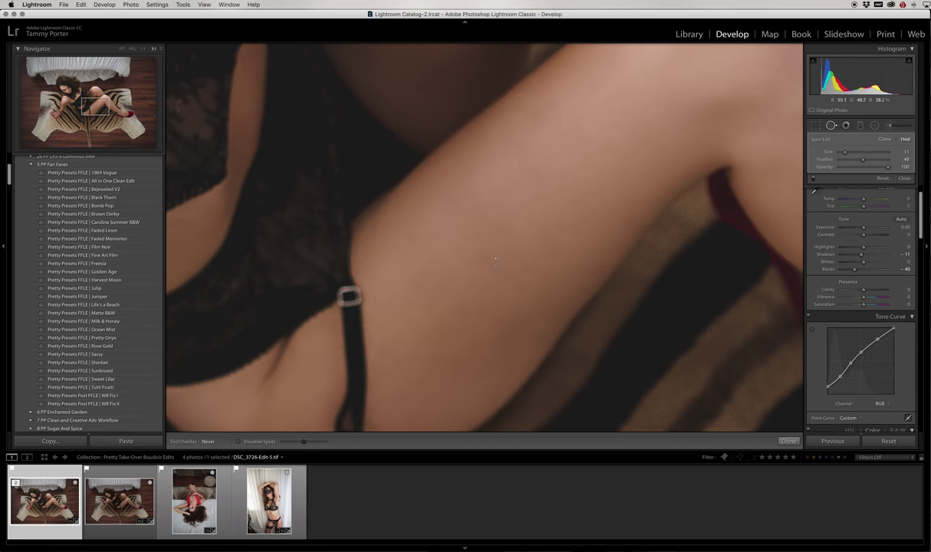
{"action": "left_click_drag", "start_coordinate": [481, 253], "coordinate": [491, 269]}
{"action": "scroll", "coordinate": [622, 201], "scroll_direction": "up", "scroll_amount": 5}
{"action": "scroll", "coordinate": [467, 264], "scroll_direction": "up", "scroll_amount": 3}
{"action": "left_click_drag", "start_coordinate": [465, 262], "coordinate": [480, 246]}
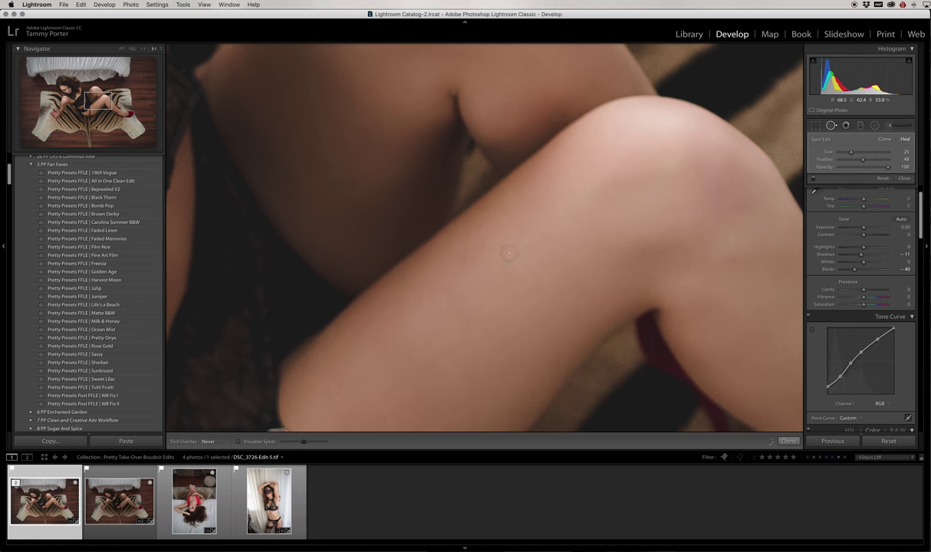
{"action": "left_click_drag", "start_coordinate": [618, 252], "coordinate": [766, 467]}
{"action": "left_click_drag", "start_coordinate": [622, 220], "coordinate": [711, 252]}
{"action": "scroll", "coordinate": [711, 252], "scroll_direction": "left", "scroll_amount": 10}
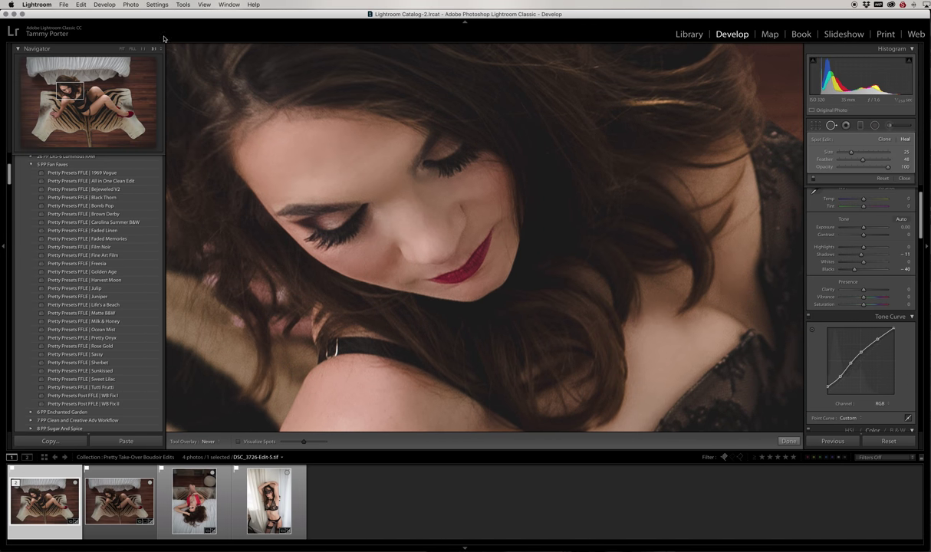
{"action": "left_click", "coordinate": [121, 48]}
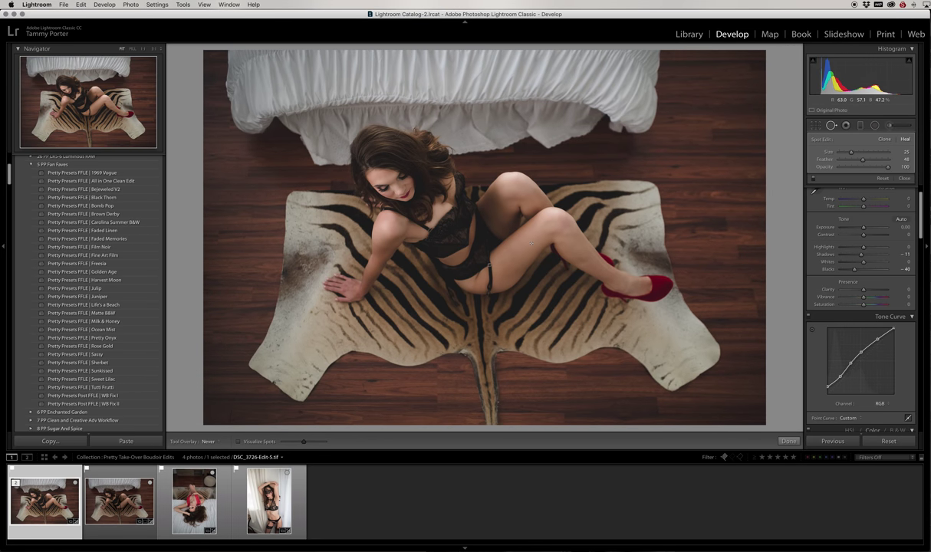
- Lighten the near thigh using the Adjustment Brush with the Dodge (Lighten) effect at 0.25 exposure
{"action": "left_click", "coordinate": [889, 125]}
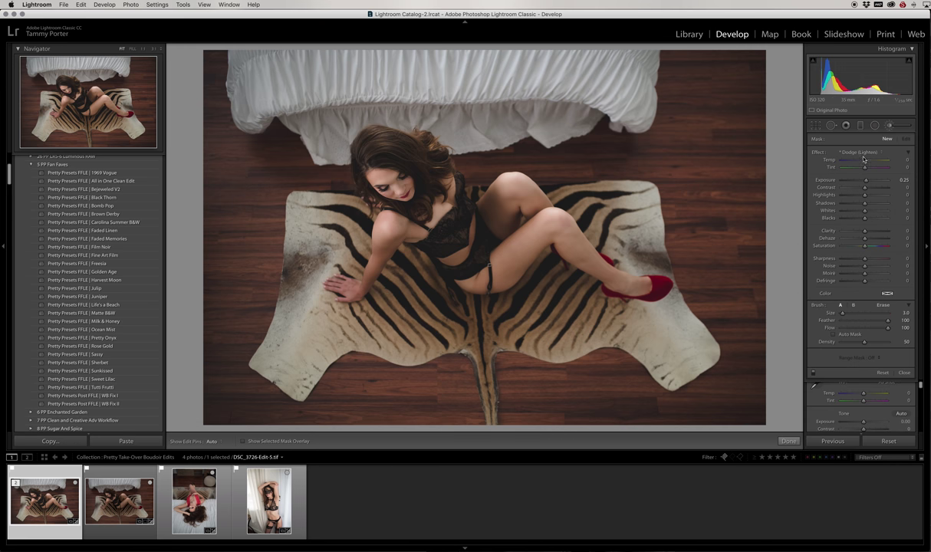
{"action": "key", "text": "bracketright"}
{"action": "key", "text": "h"}
{"action": "left_click", "coordinate": [532, 241]}
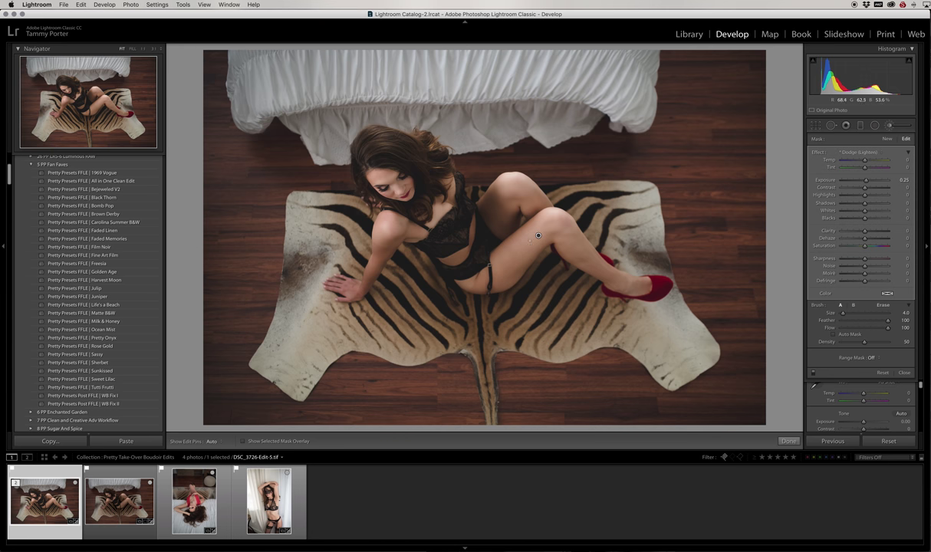
{"action": "key", "text": "h"}
{"action": "key", "text": "bracketleft"}
{"action": "key", "text": "bracketright"}
{"action": "key", "text": "bracketright"}
{"action": "key", "text": "bracketright"}
{"action": "key", "text": "h"}
{"action": "mouse_move", "coordinate": [466, 262]}
{"action": "left_mouse_down"}
{"action": "mouse_move", "coordinate": [468, 227]}
{"action": "mouse_move", "coordinate": [463, 260]}
{"action": "mouse_move", "coordinate": [473, 225]}
{"action": "mouse_move", "coordinate": [485, 244]}
{"action": "left_mouse_up"}
{"action": "key", "text": "h"}
- Add new Dodge (Lighten) brush masks at 0.25 exposure and brush over the chest and torso
{"action": "left_click", "coordinate": [886, 138]}
{"action": "key", "text": "h"}
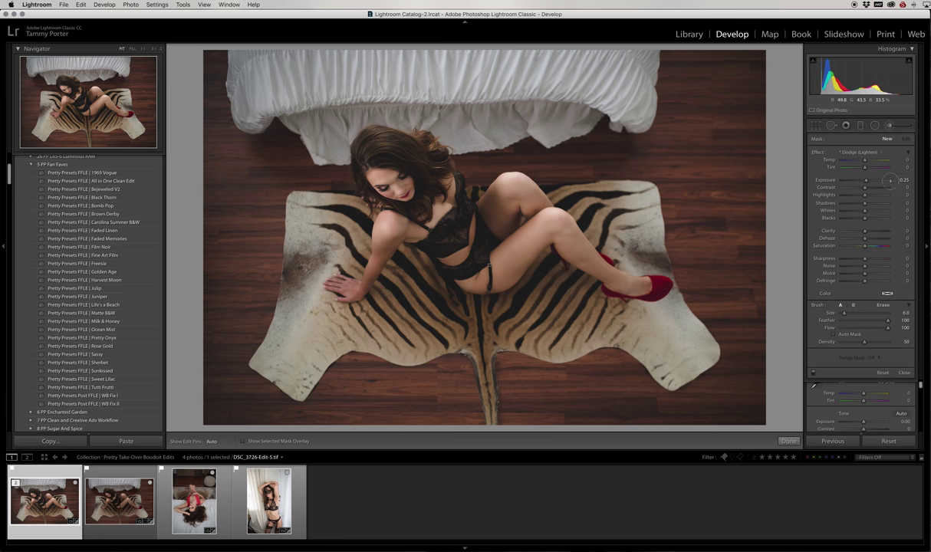
{"action": "key", "text": "h"}
{"action": "left_click", "coordinate": [887, 138]}
{"action": "key", "text": "h"}
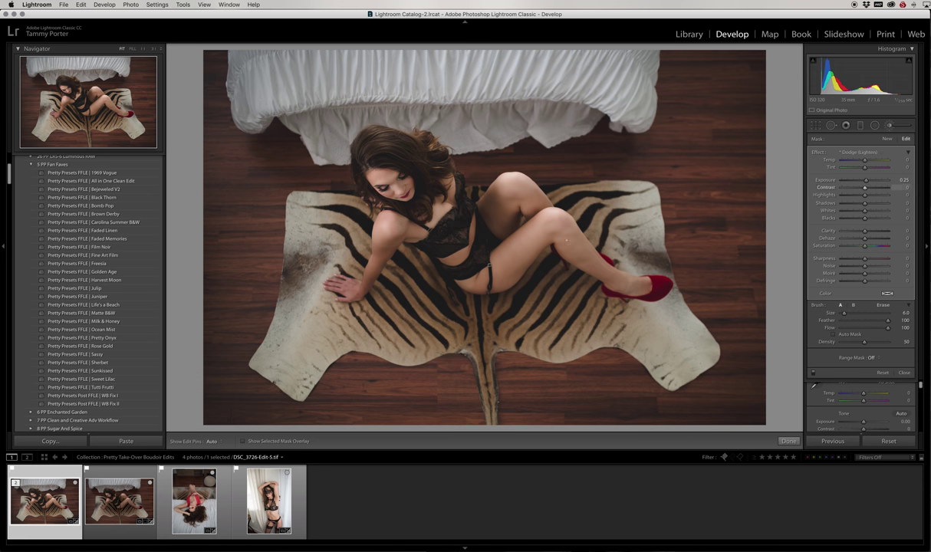
{"action": "mouse_move", "coordinate": [465, 205]}
{"action": "left_mouse_down"}
{"action": "mouse_move", "coordinate": [463, 188]}
{"action": "mouse_move", "coordinate": [469, 225]}
{"action": "mouse_move", "coordinate": [463, 219]}
{"action": "left_mouse_up"}
{"action": "key", "text": "]"}
{"action": "mouse_move", "coordinate": [415, 204]}
{"action": "left_mouse_down"}
{"action": "mouse_move", "coordinate": [406, 203]}
{"action": "mouse_move", "coordinate": [449, 230]}
{"action": "left_mouse_up"}
{"action": "scroll", "coordinate": [375, 243], "scroll_direction": "down", "scroll_amount": 5}
{"action": "scroll", "coordinate": [382, 251], "scroll_direction": "up", "scroll_amount": 1}
{"action": "key", "text": "h"}
{"action": "key", "text": "h"}
{"action": "key", "text": "h"}
- Add another Dodge (Lighten) mask at 0.25 exposure with a size 7.0 brush and finish the brush adjustments
{"action": "left_click", "coordinate": [887, 138]}
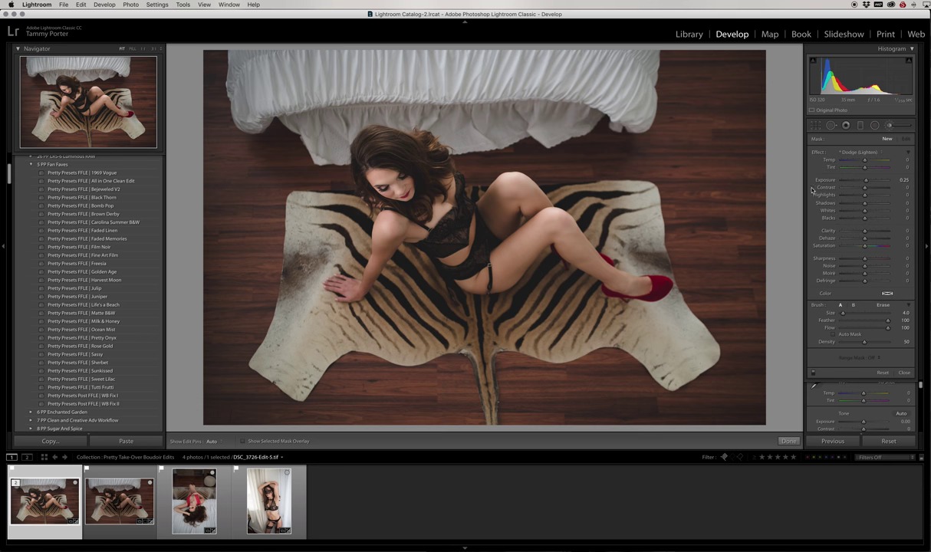
{"action": "key", "text": "bracketright"}
{"action": "key", "text": "bracketright"}
{"action": "key", "text": "bracketright"}
{"action": "key", "text": "h"}
{"action": "key", "text": "h"}
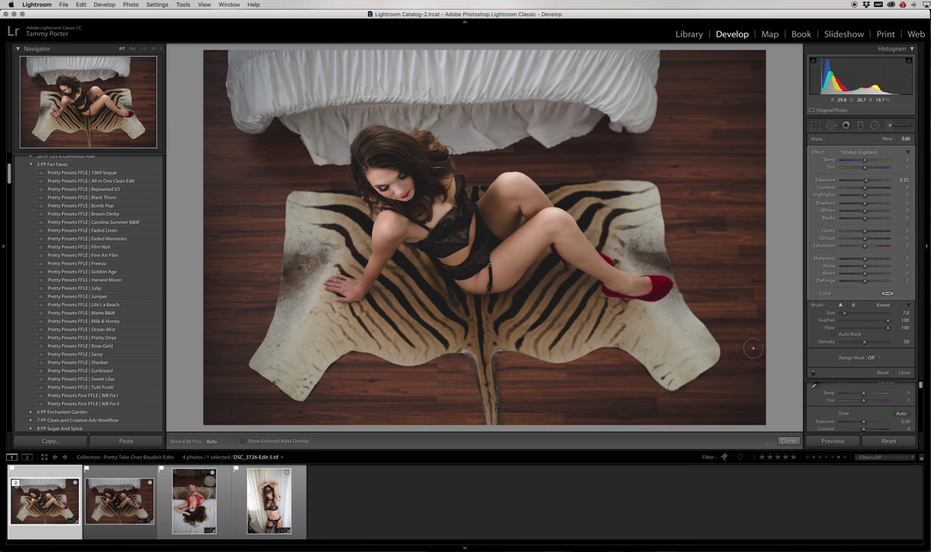
{"action": "left_click", "coordinate": [787, 441]}
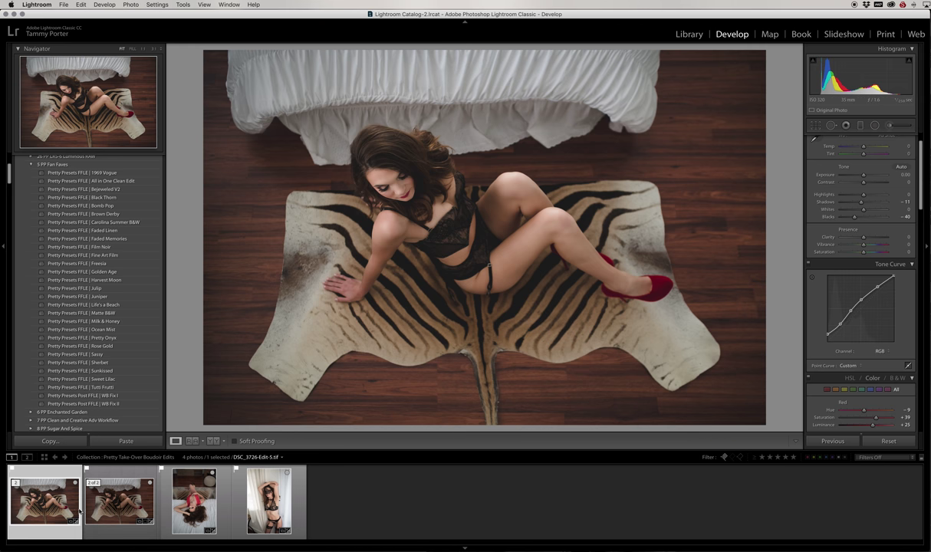
- Compare the finished TIFF with the original NEF and bring up the Post-Crop Vignetting settings of the TIFF
{"action": "left_click", "coordinate": [121, 521]}
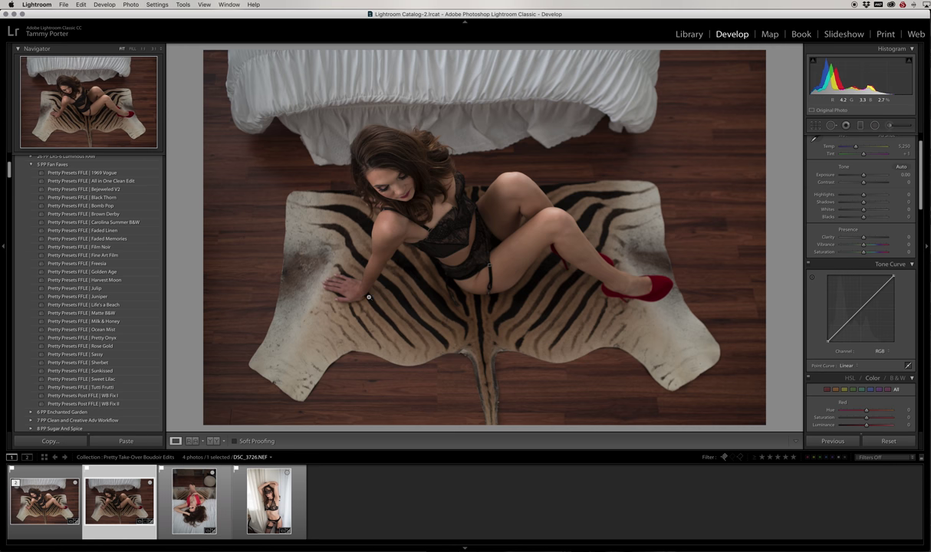
{"action": "left_click", "coordinate": [53, 499]}
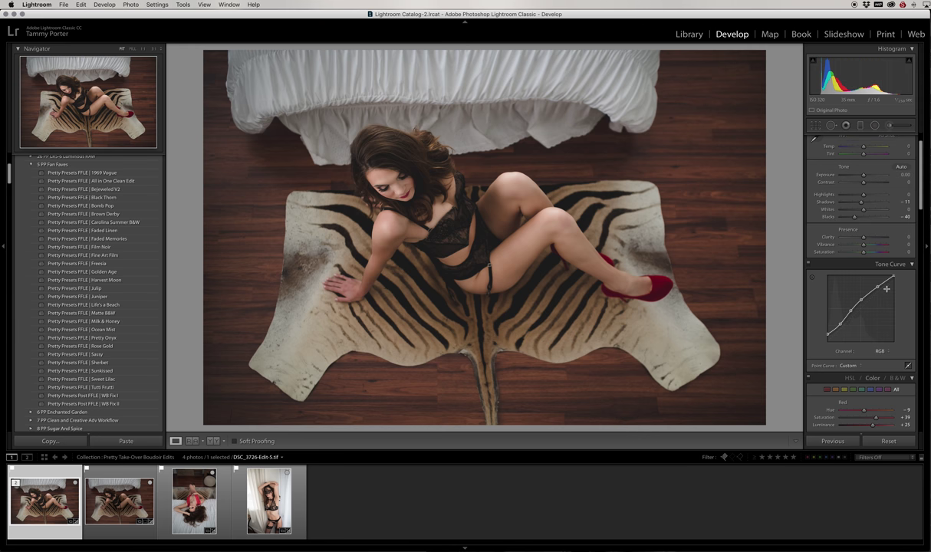
{"action": "scroll", "coordinate": [880, 253], "scroll_direction": "down", "scroll_amount": 10}
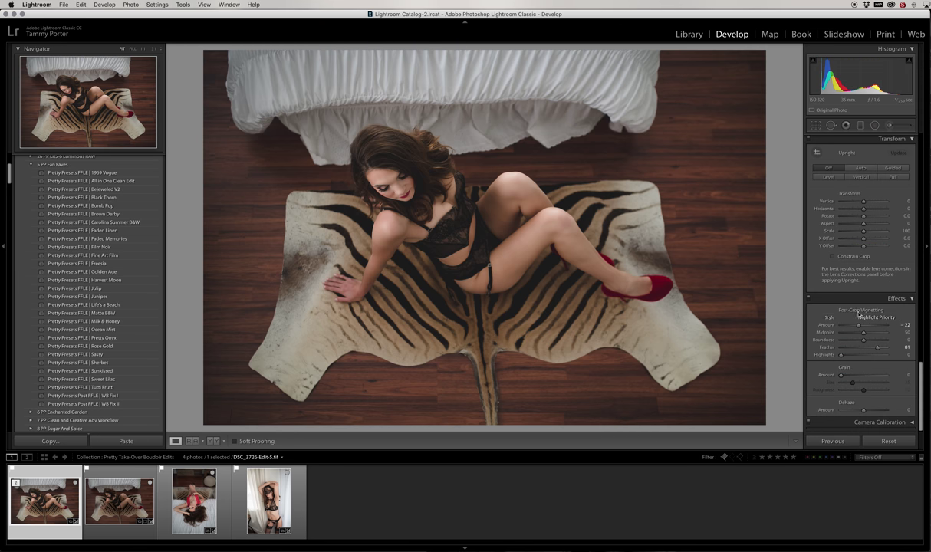